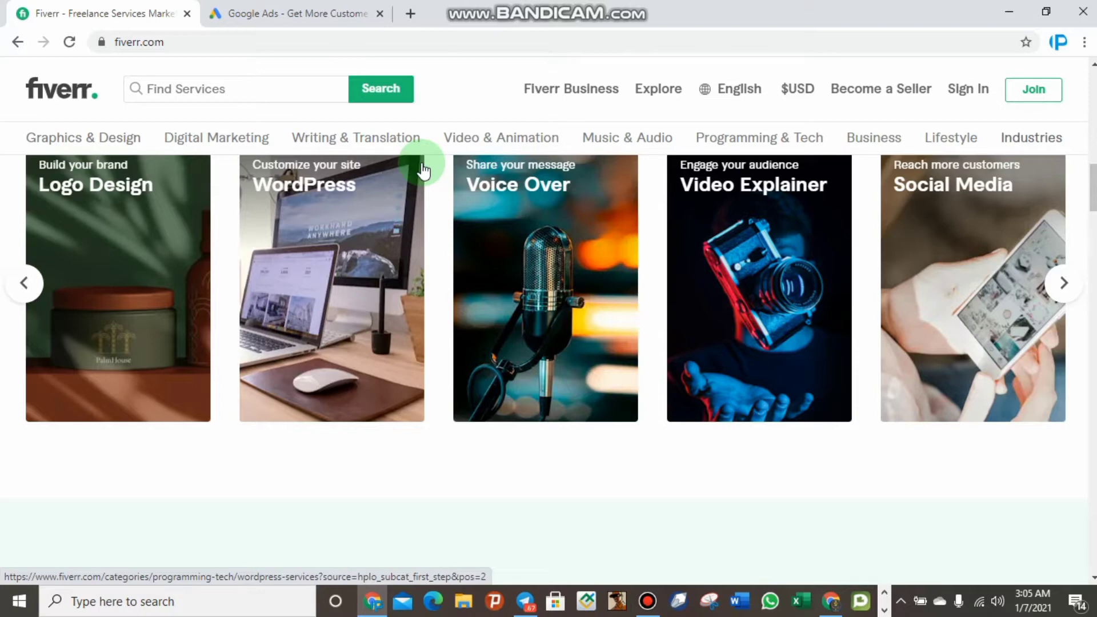
Open Fiverr's Voice Over category in a new browser tab and show that tab
{"action": "right_click", "coordinate": [563, 300]}
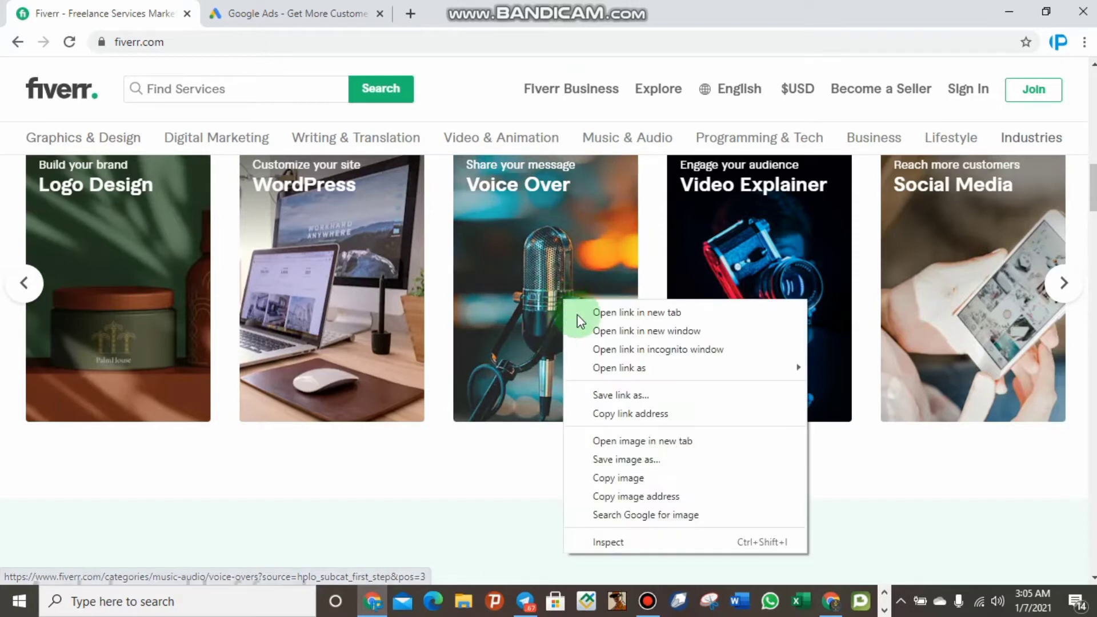
{"action": "left_click", "coordinate": [577, 311]}
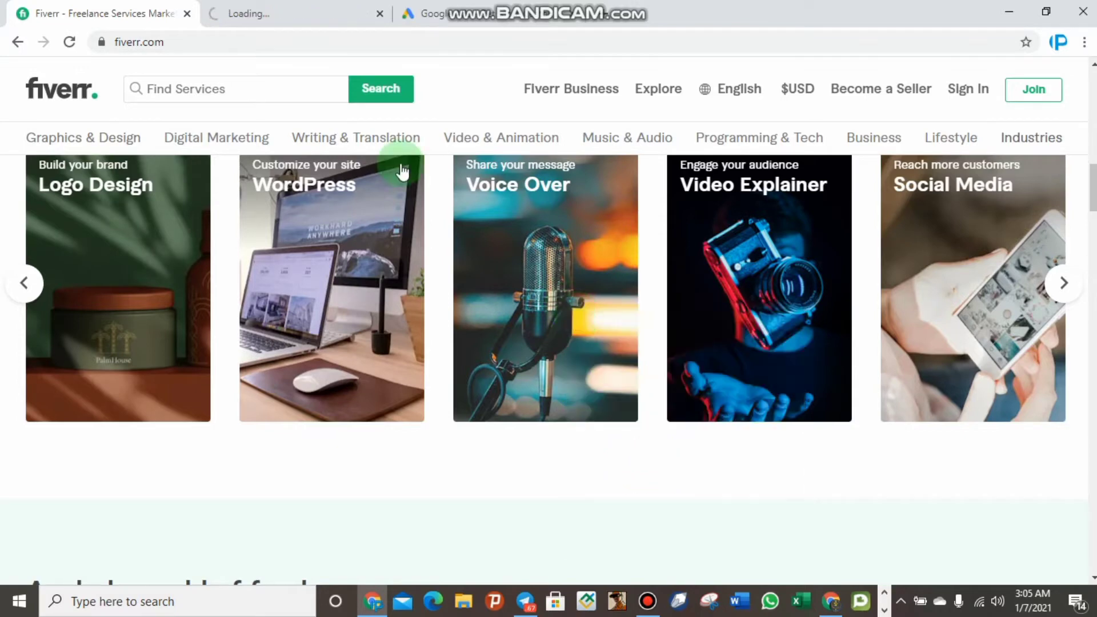
{"action": "left_click", "coordinate": [269, 9]}
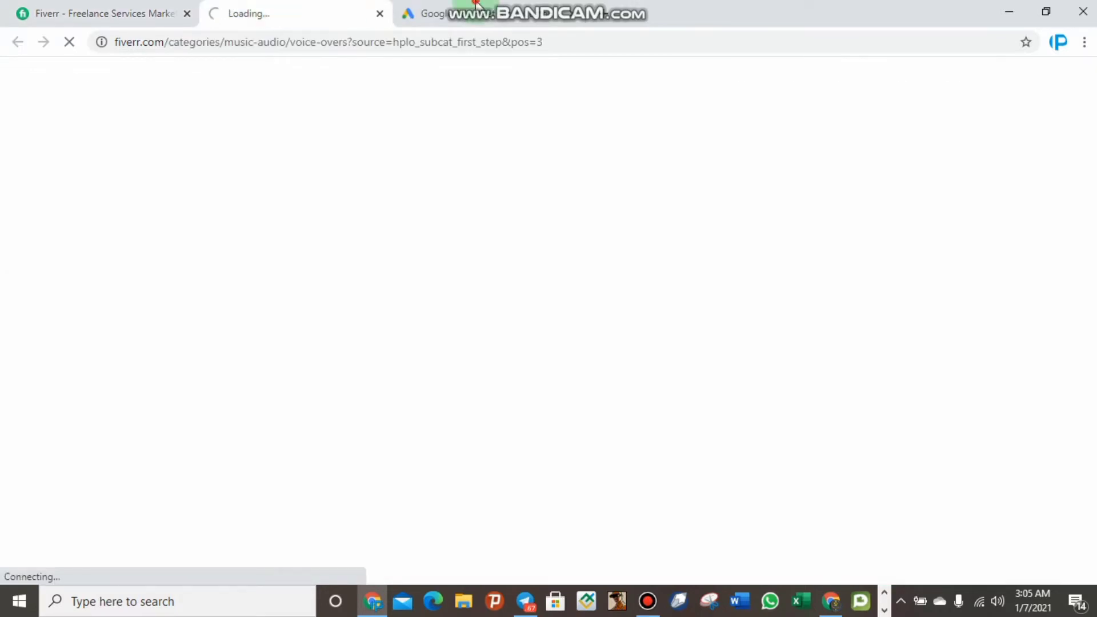
Switch to the Google Ads site and sign in to the advertiser account
{"action": "left_click", "coordinate": [420, 13]}
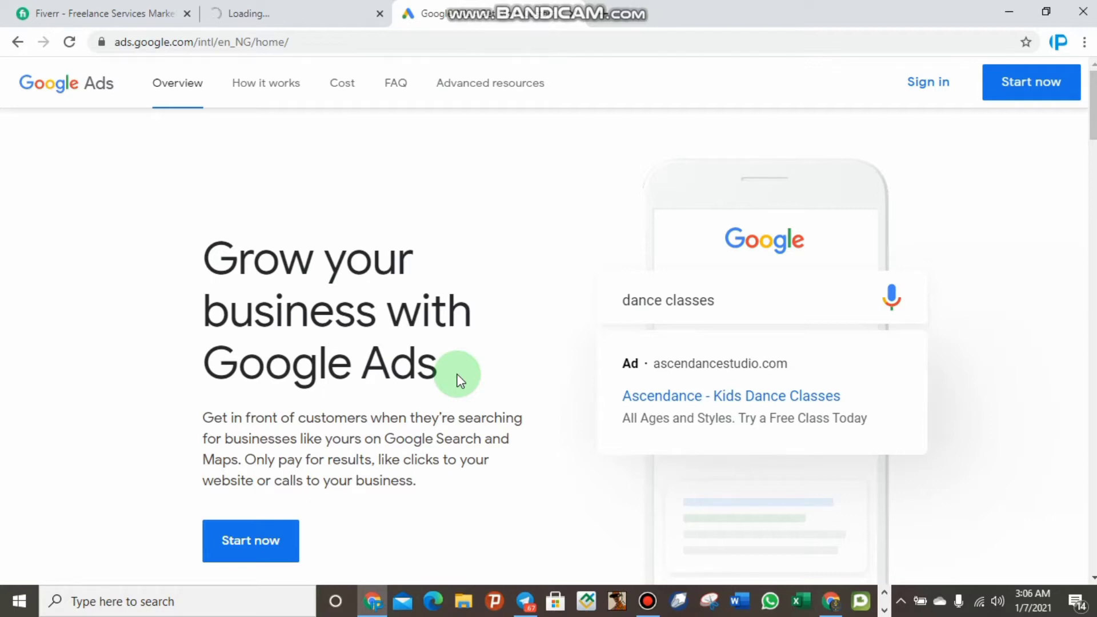
{"action": "left_click", "coordinate": [919, 95]}
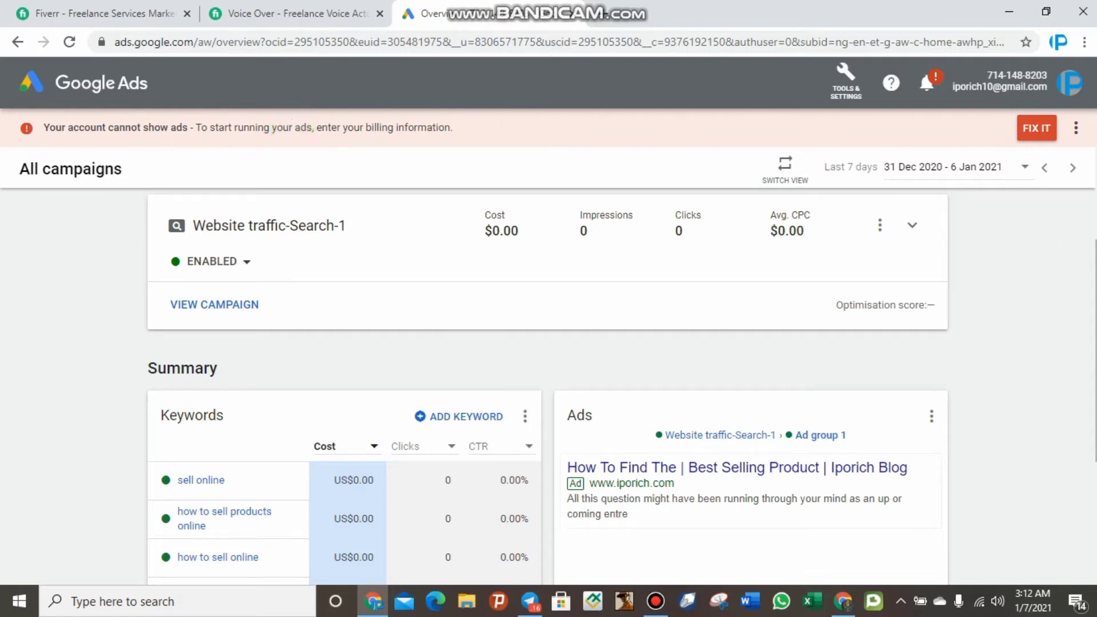
Start a new campaign from the All campaigns overview
{"action": "scroll", "coordinate": [547, 388], "scroll_direction": "up", "scroll_amount": 3}
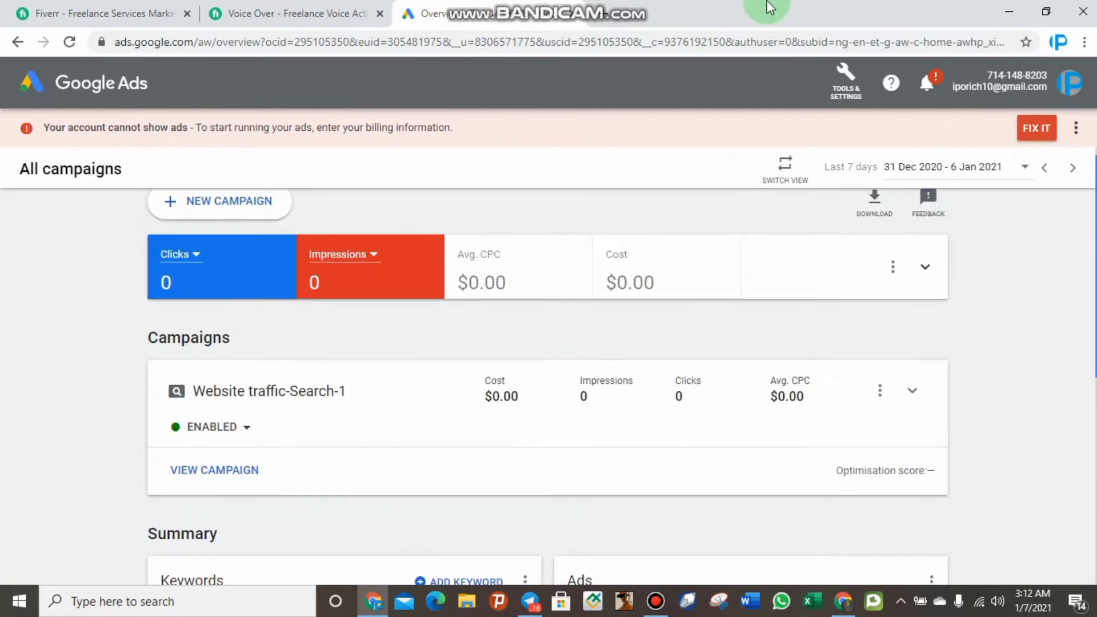
{"action": "mouse_move", "coordinate": [628, 17]}
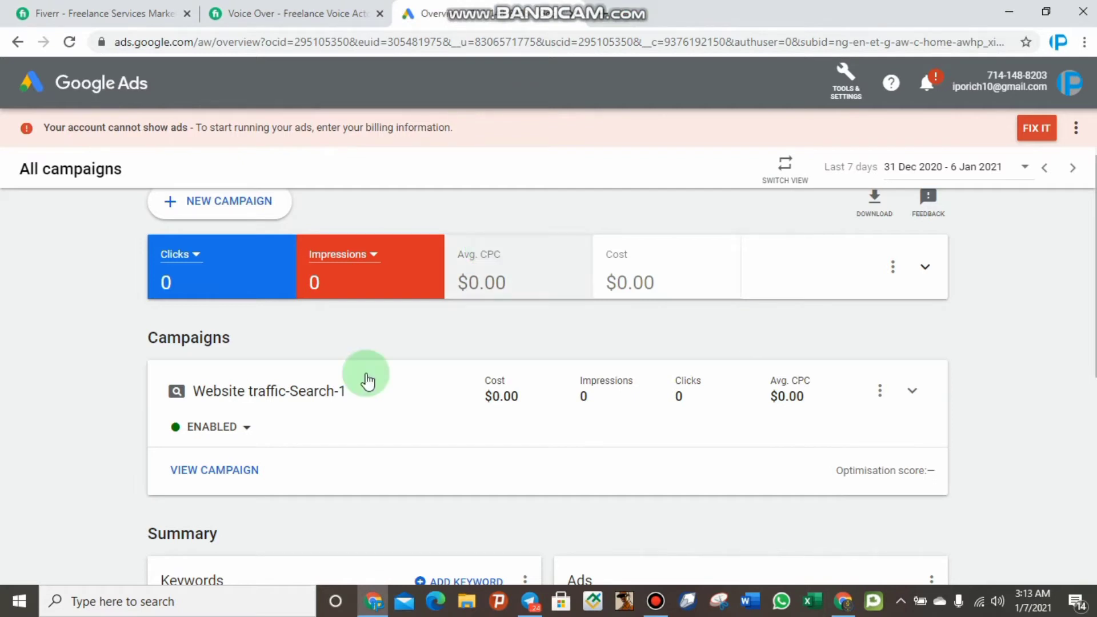
{"action": "left_click", "coordinate": [216, 220]}
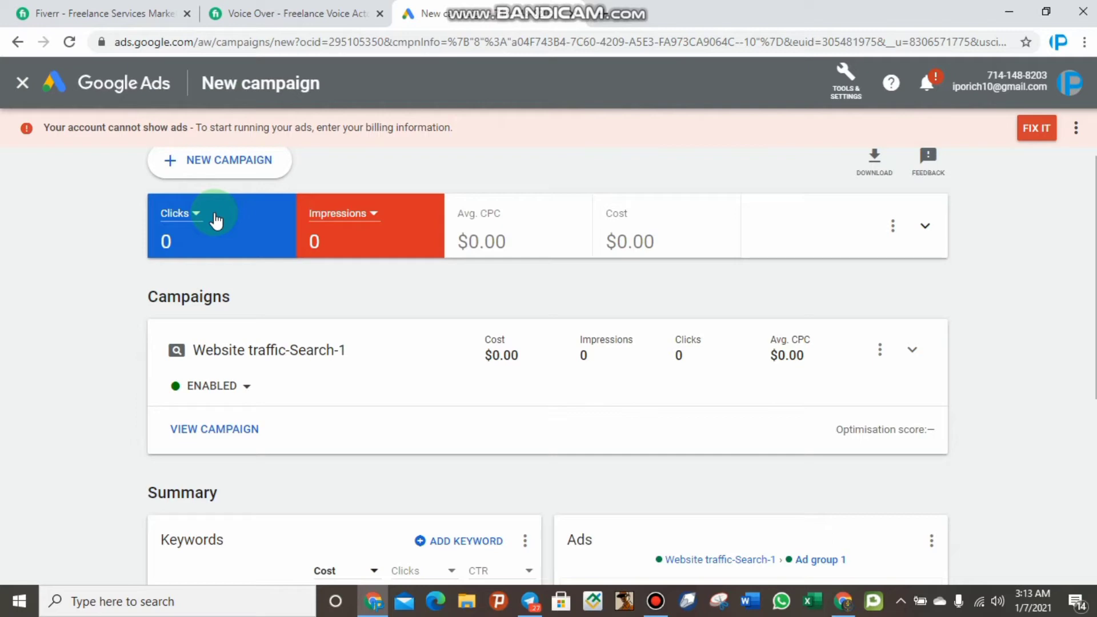
{"action": "left_click", "coordinate": [181, 171]}
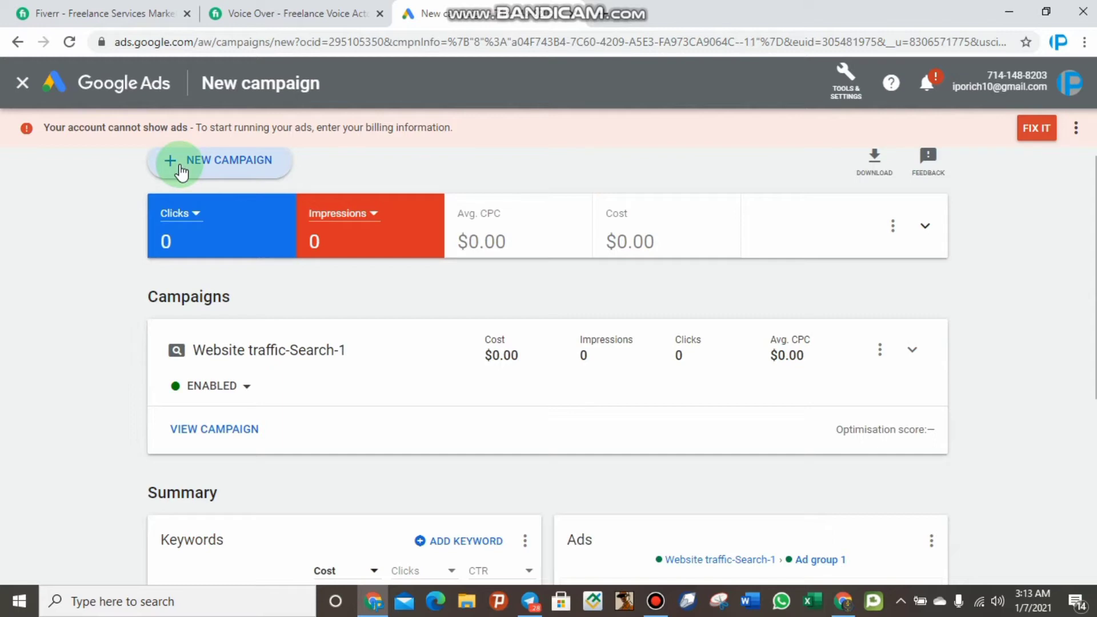
{"action": "mouse_move", "coordinate": [621, 13]}
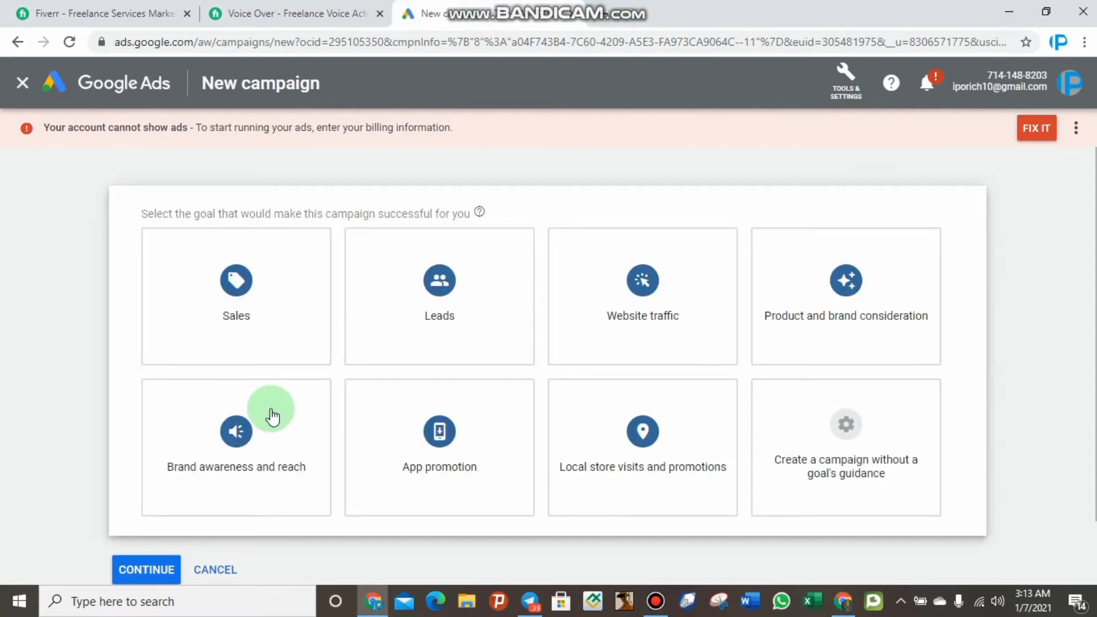
Compare the descriptions of the available campaign goals and choose Website traffic as the goal
{"action": "left_click", "coordinate": [273, 417]}
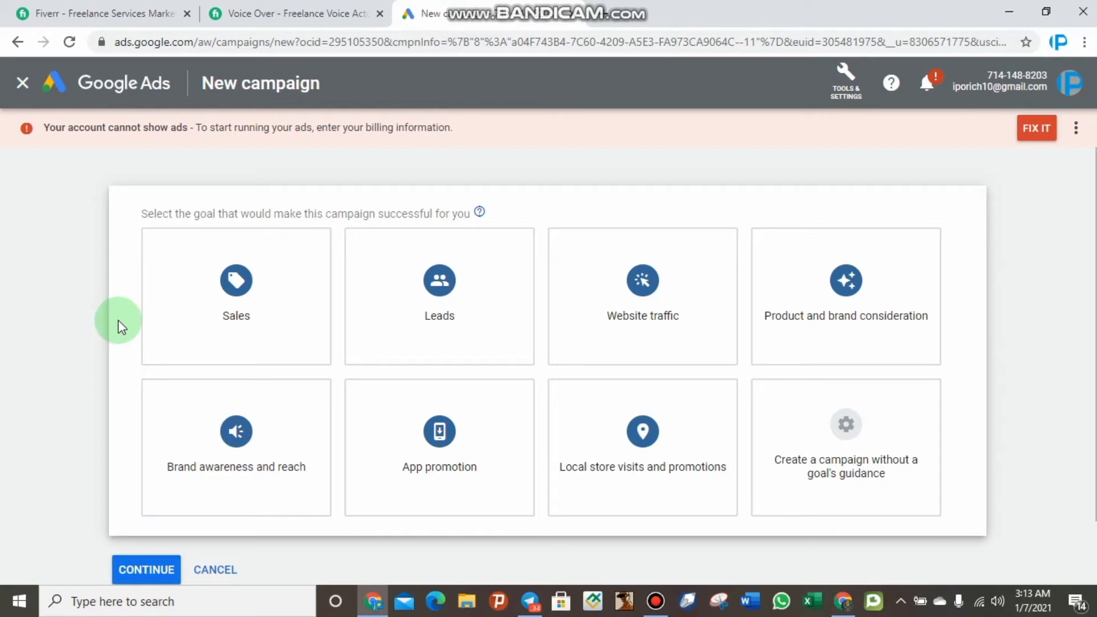
{"action": "left_click", "coordinate": [267, 307]}
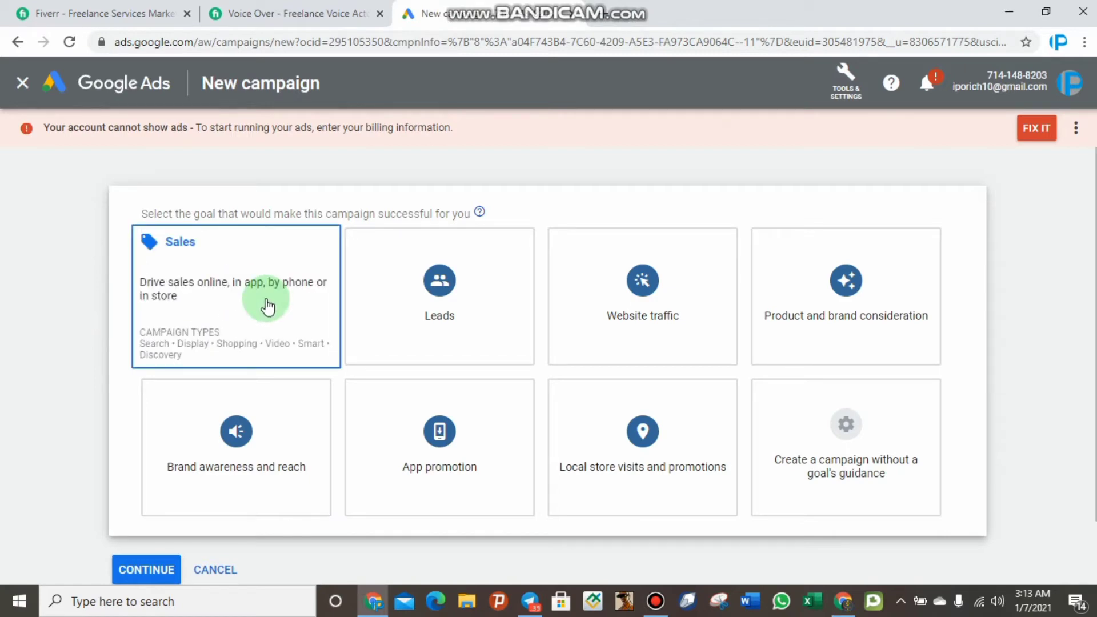
{"action": "left_click", "coordinate": [496, 333]}
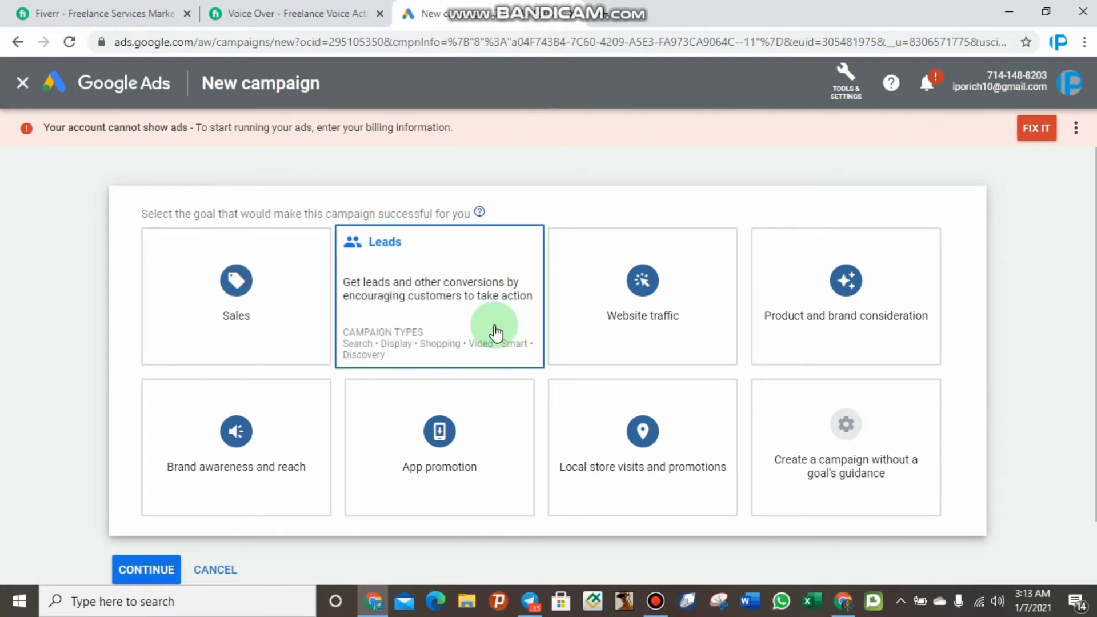
{"action": "left_click", "coordinate": [711, 327]}
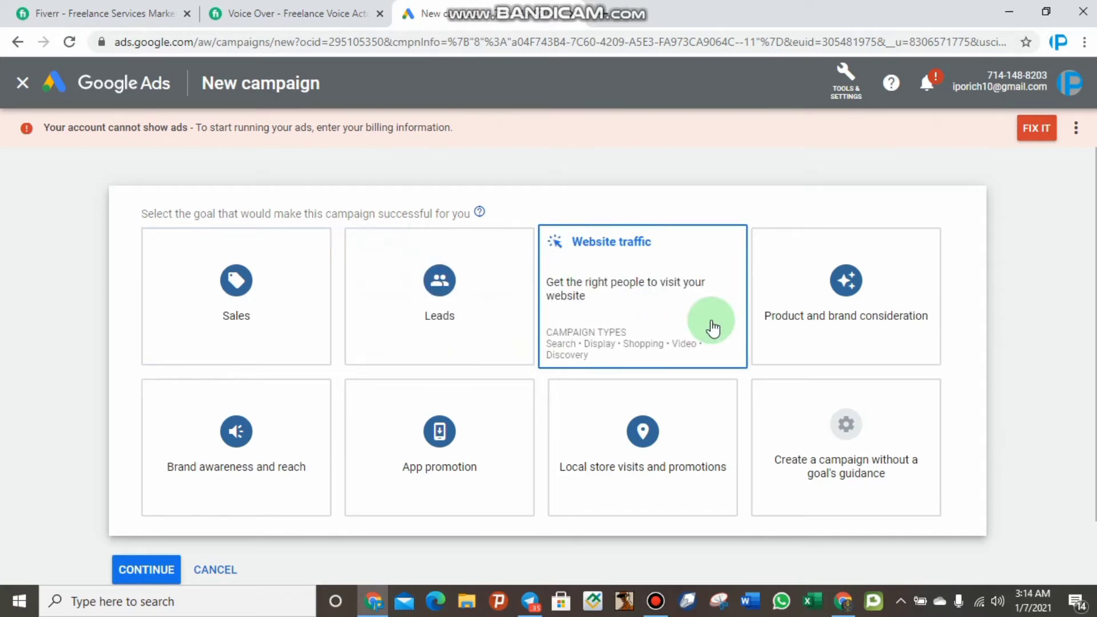
{"action": "left_click", "coordinate": [818, 322]}
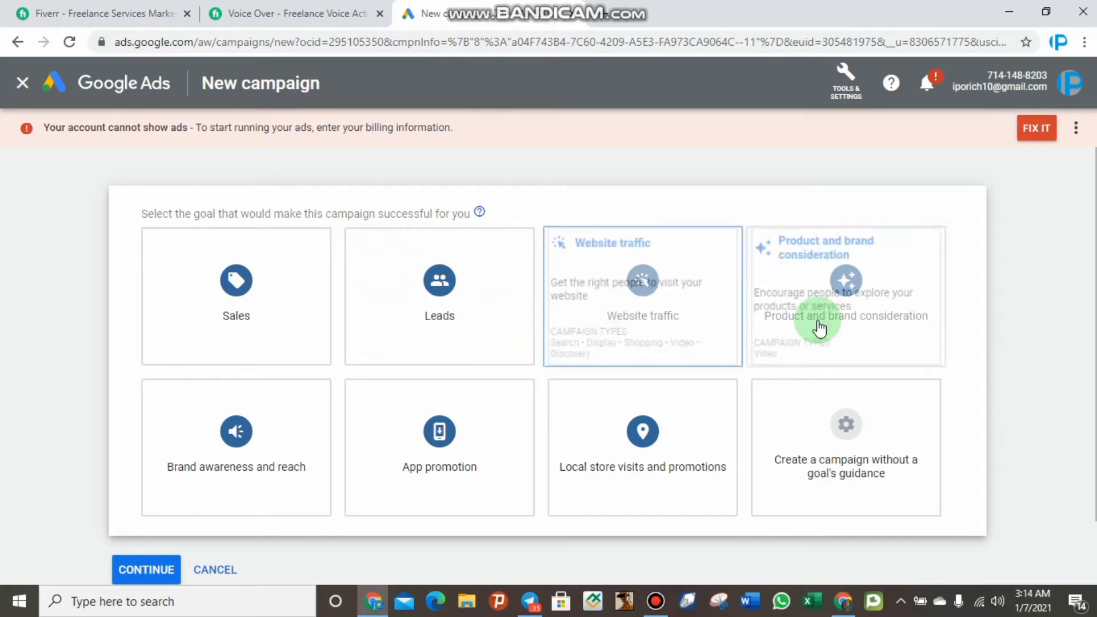
{"action": "left_click", "coordinate": [238, 429]}
{"action": "left_click", "coordinate": [526, 443]}
{"action": "left_click", "coordinate": [660, 485]}
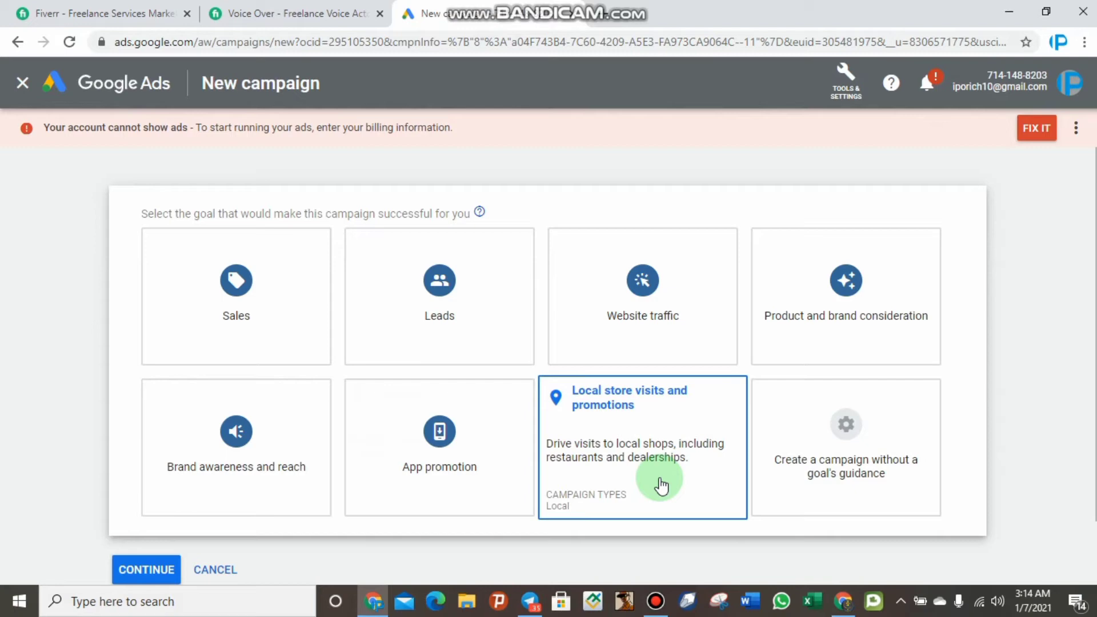
{"action": "mouse_move", "coordinate": [655, 308]}
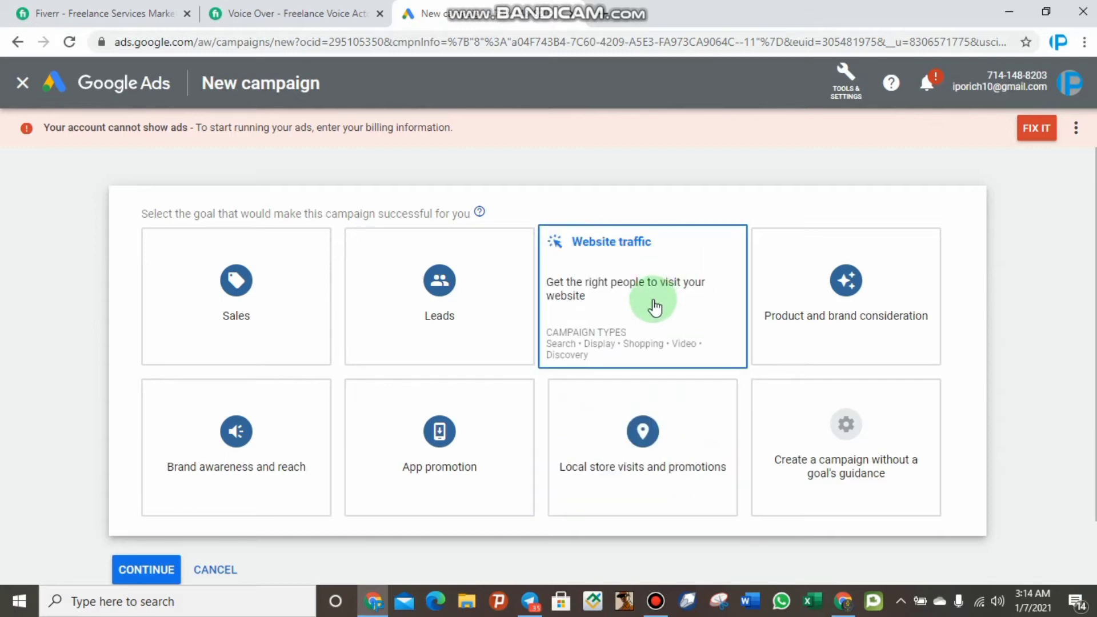
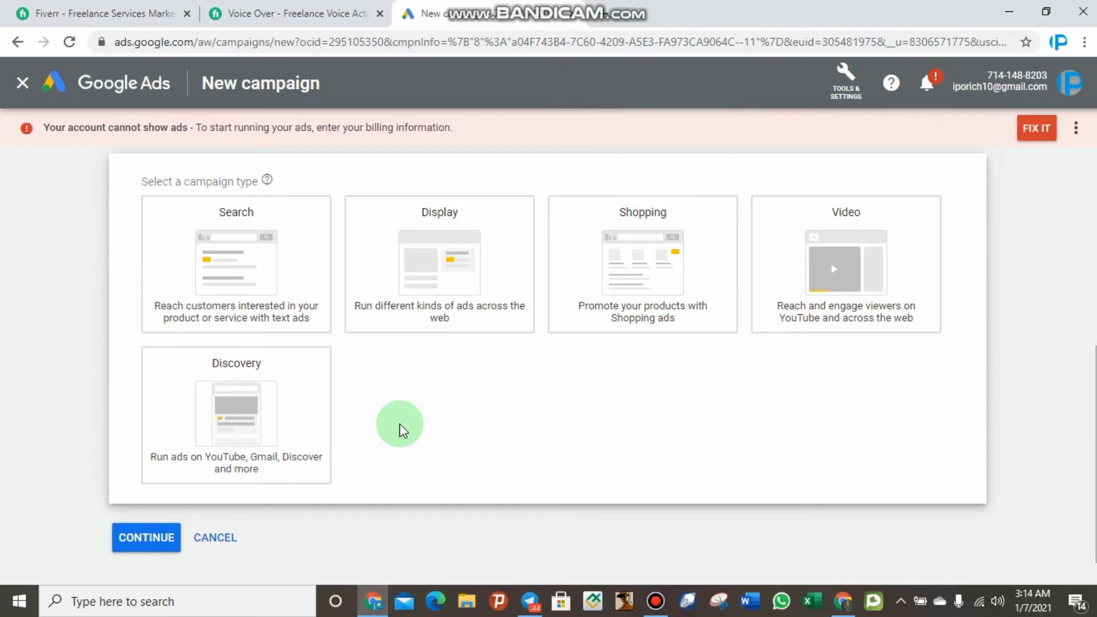
Compare the Search and Display descriptions and choose Search as the campaign type
{"action": "left_click", "coordinate": [788, 294]}
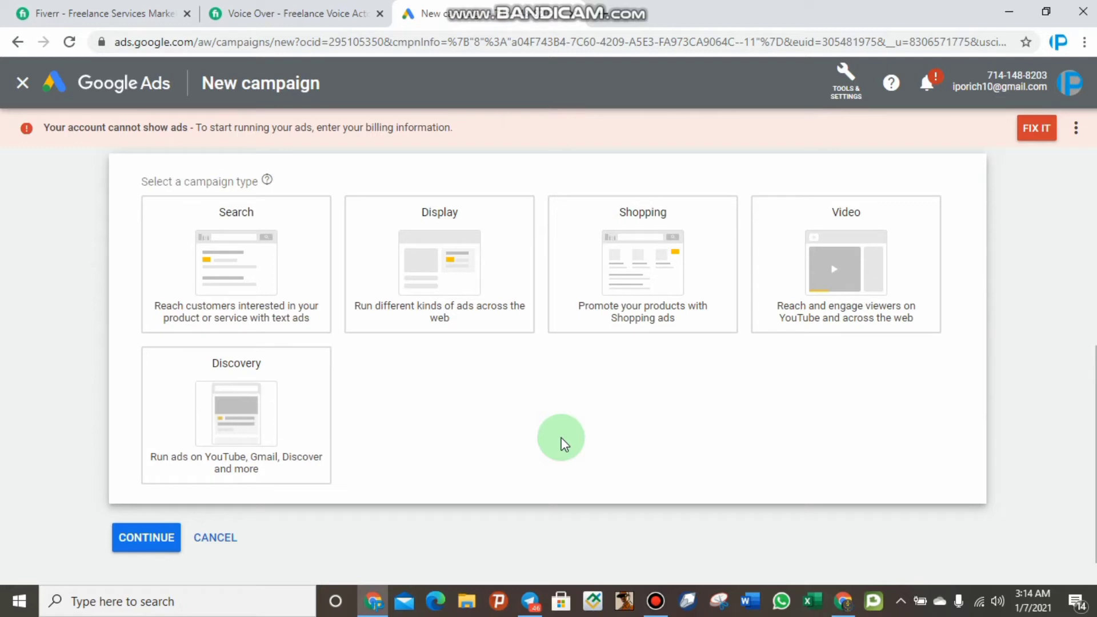
{"action": "left_click", "coordinate": [247, 249]}
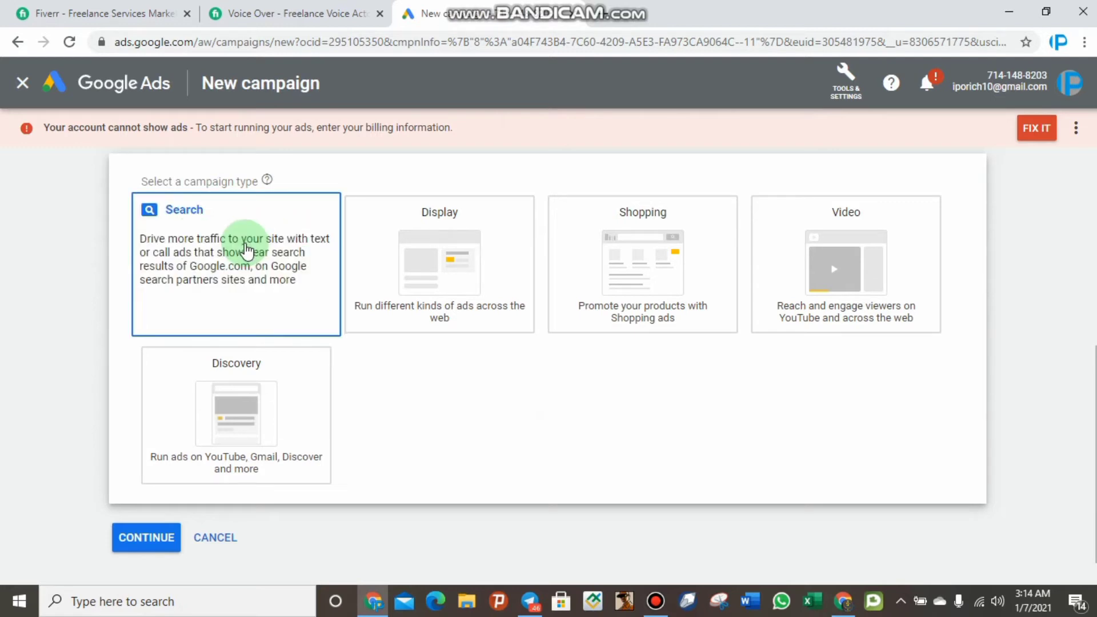
{"action": "left_click", "coordinate": [391, 268]}
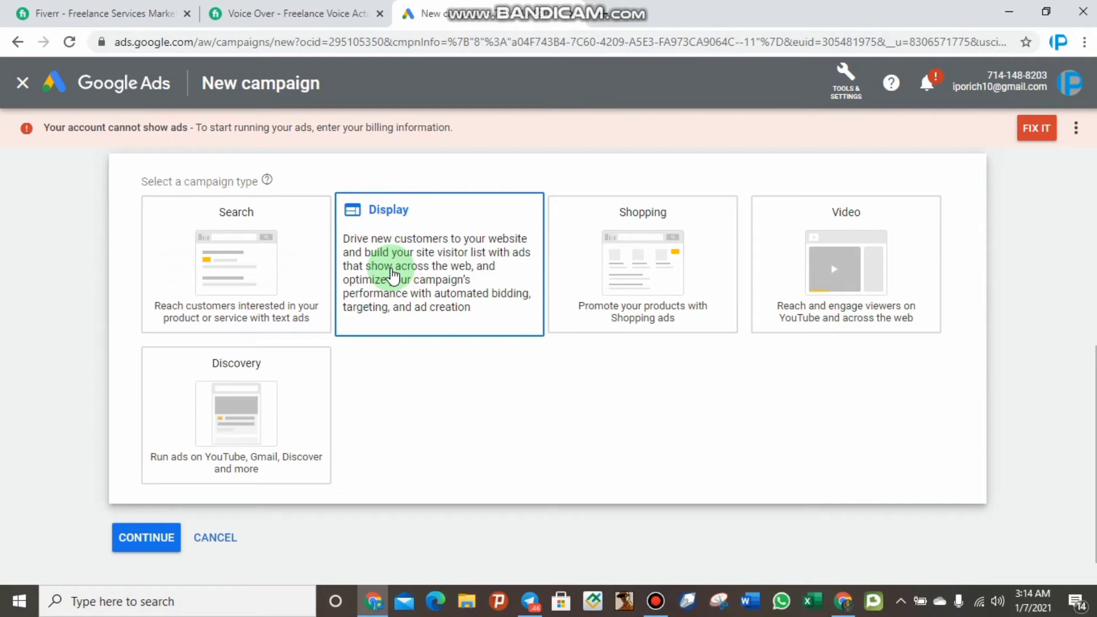
{"action": "left_click", "coordinate": [249, 269]}
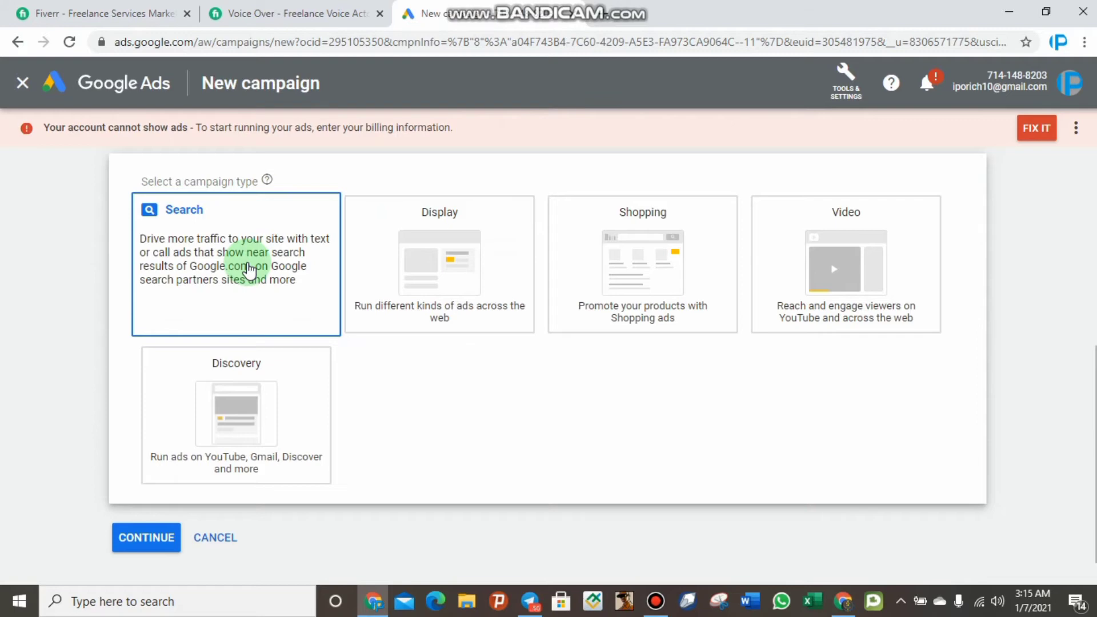
For the business's website field, copy the link address of Fiverr's "I will record a professional voice over in 24 hours or less" gig
{"action": "scroll", "coordinate": [249, 269], "scroll_direction": "down", "scroll_amount": 1}
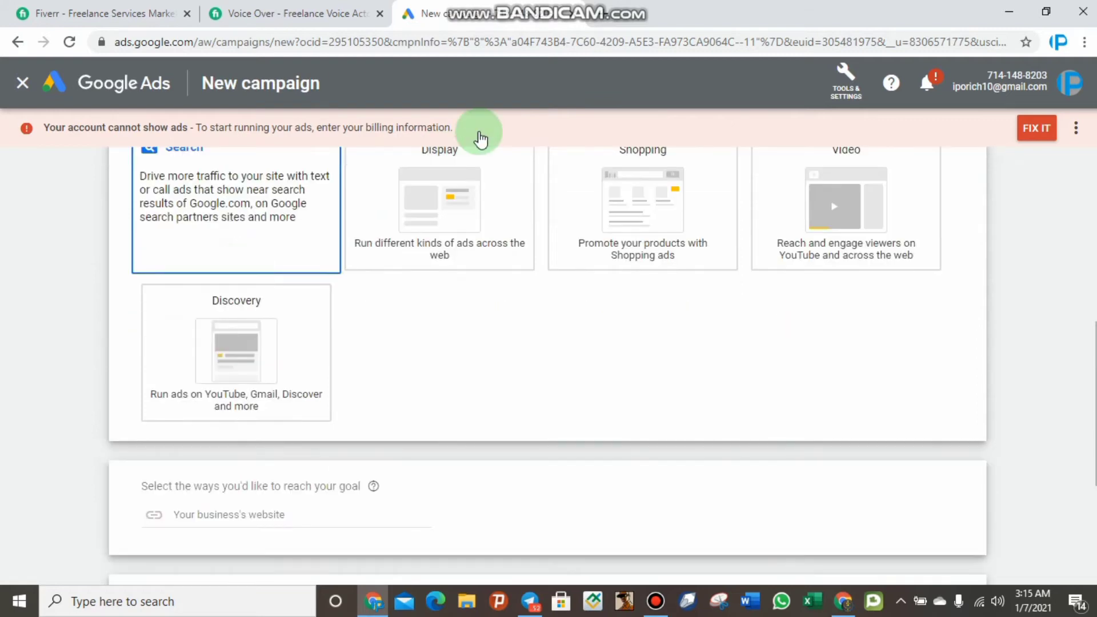
{"action": "scroll", "coordinate": [1067, 380], "scroll_direction": "down", "scroll_amount": 4}
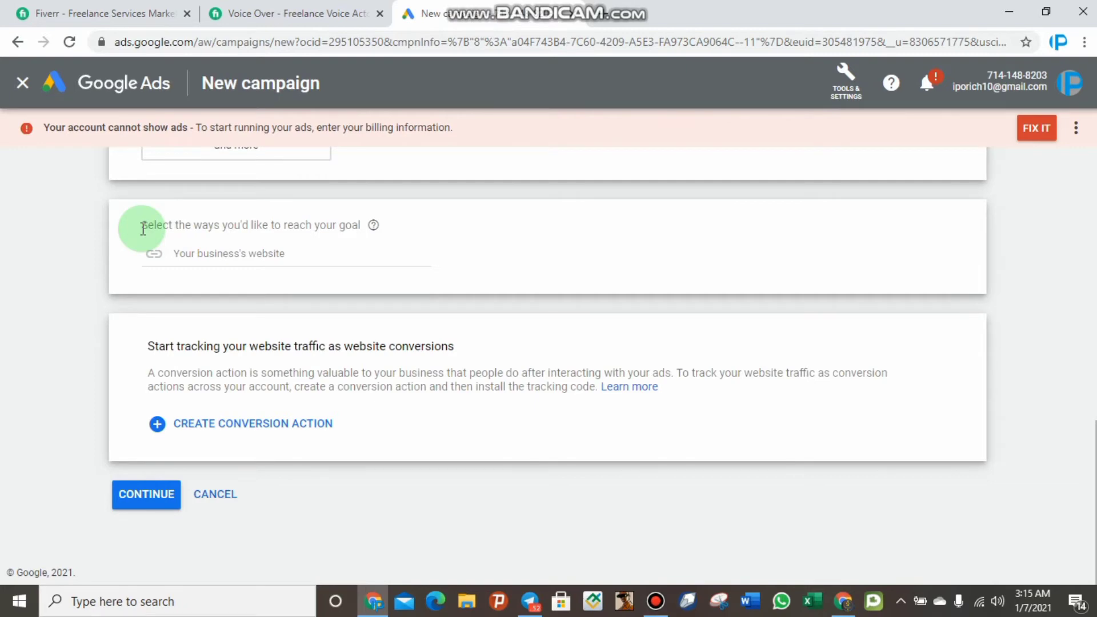
{"action": "left_click", "coordinate": [194, 254]}
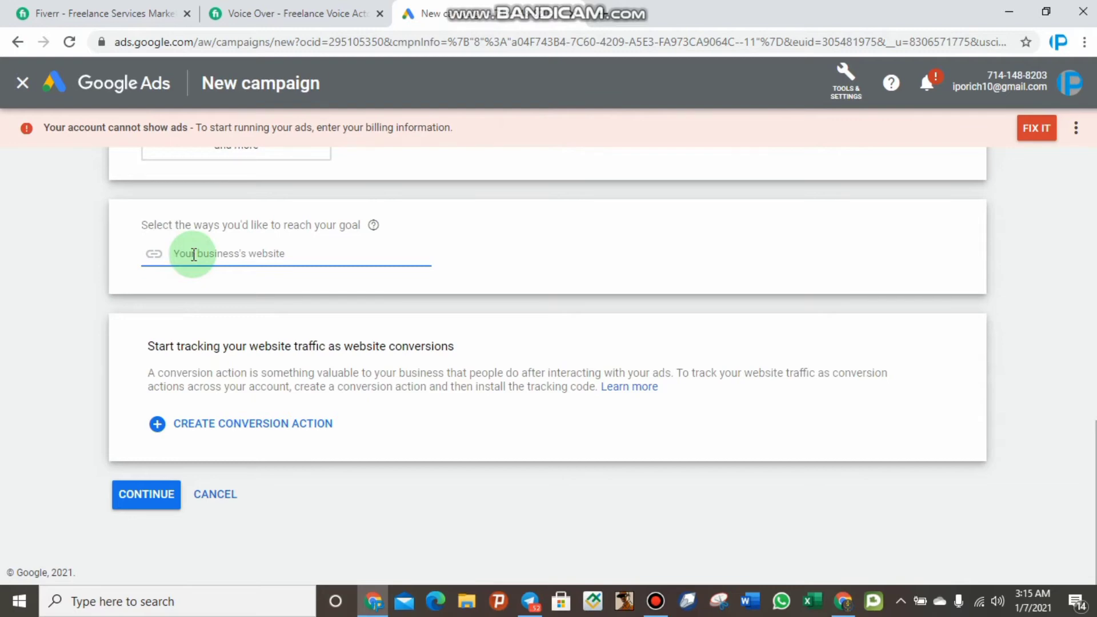
{"action": "left_click", "coordinate": [300, 12]}
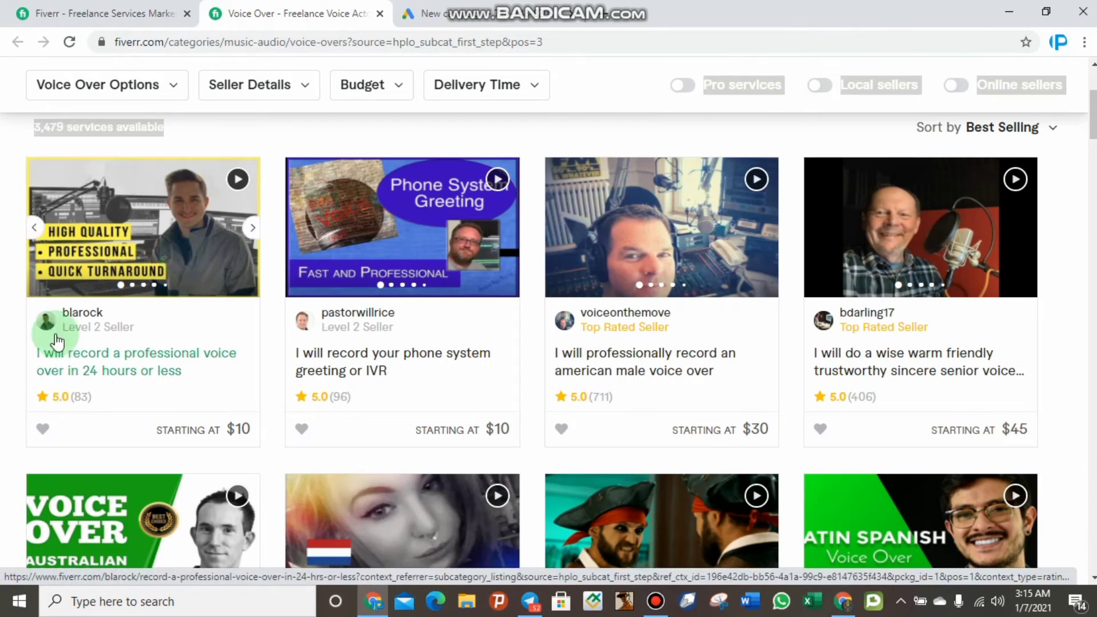
{"action": "right_click", "coordinate": [106, 365]}
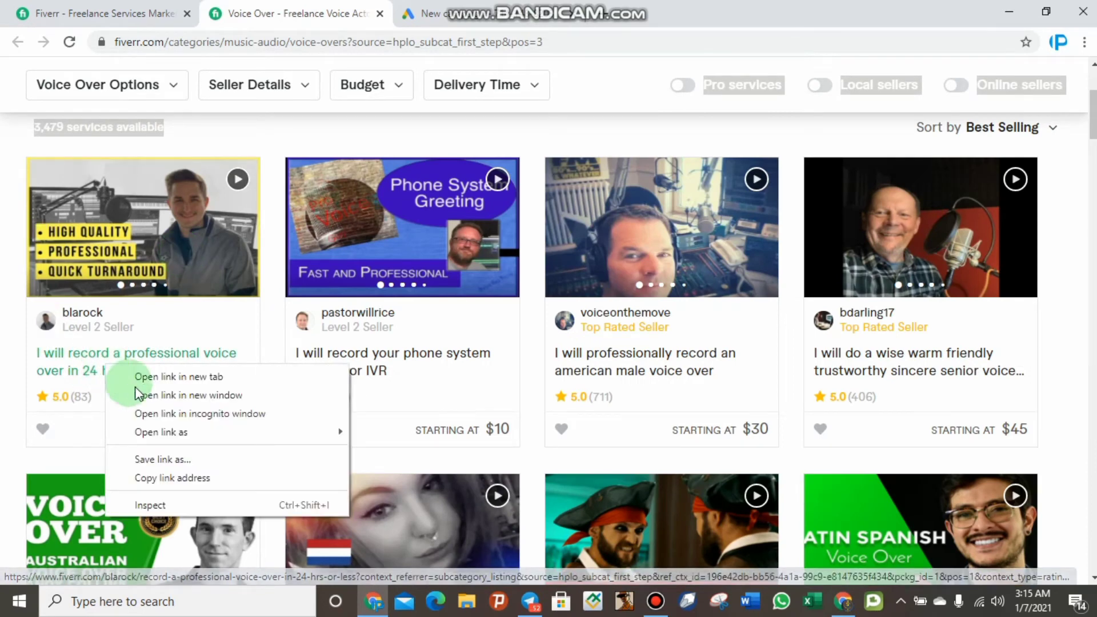
{"action": "left_click", "coordinate": [198, 486]}
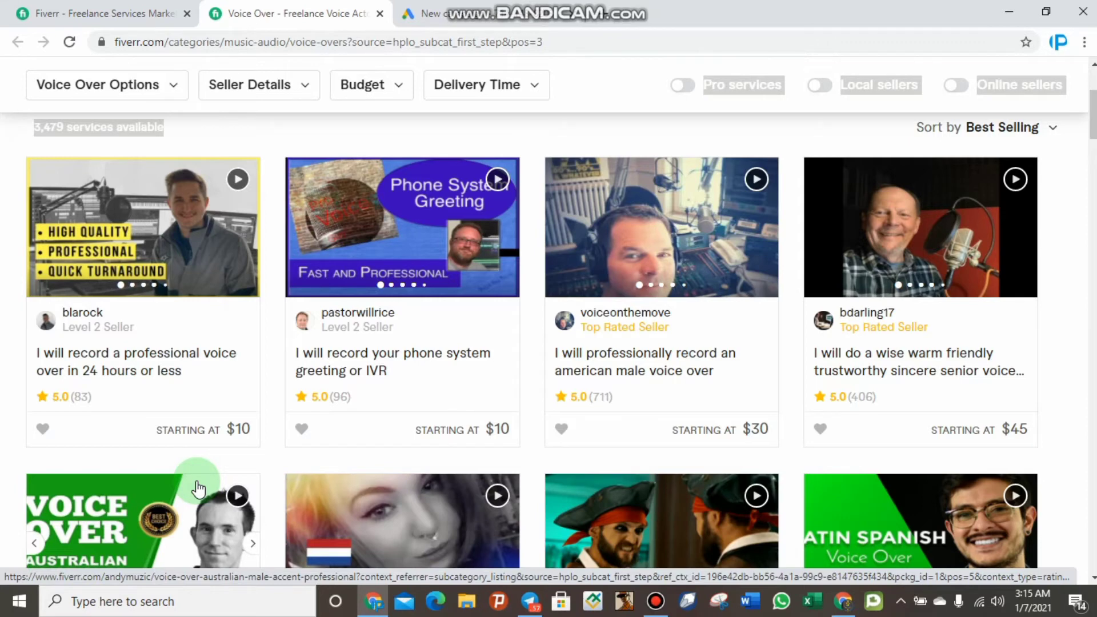
Paste the copied Fiverr gig link as the business's website in the new campaign and continue to the campaign settings
{"action": "left_click", "coordinate": [421, 13]}
{"action": "left_click", "coordinate": [218, 250]}
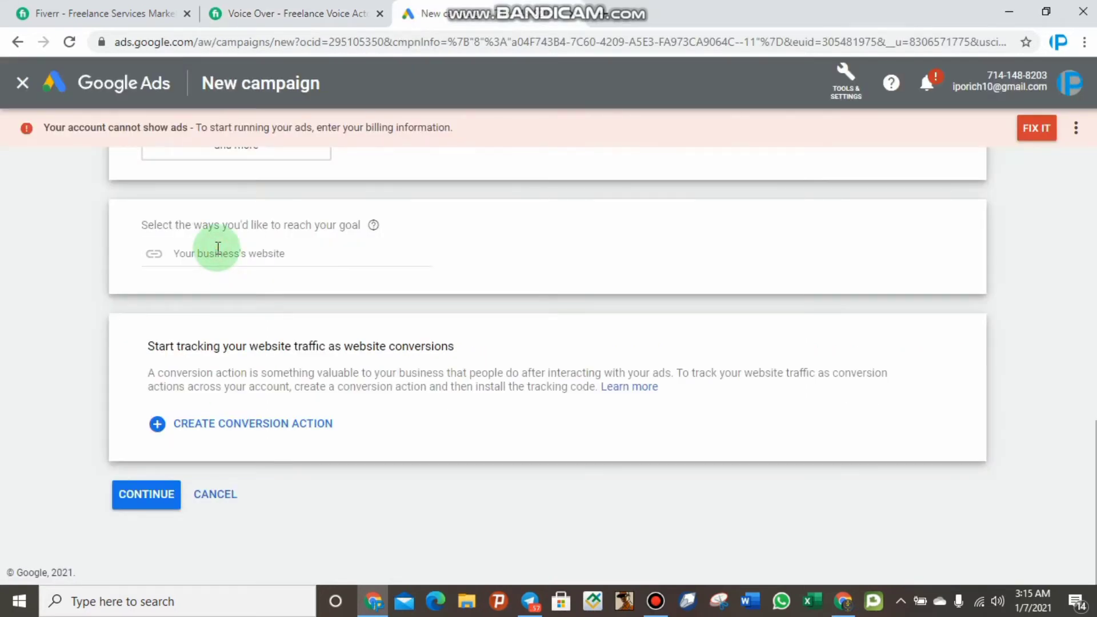
{"action": "key", "text": "ctrl+v"}
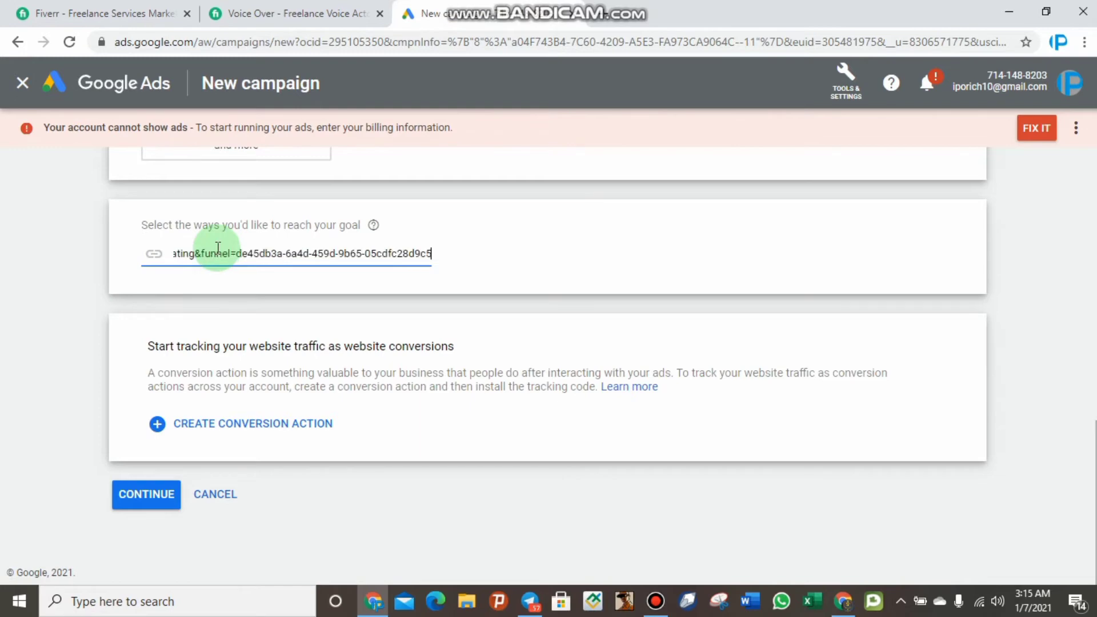
{"action": "left_click", "coordinate": [81, 349]}
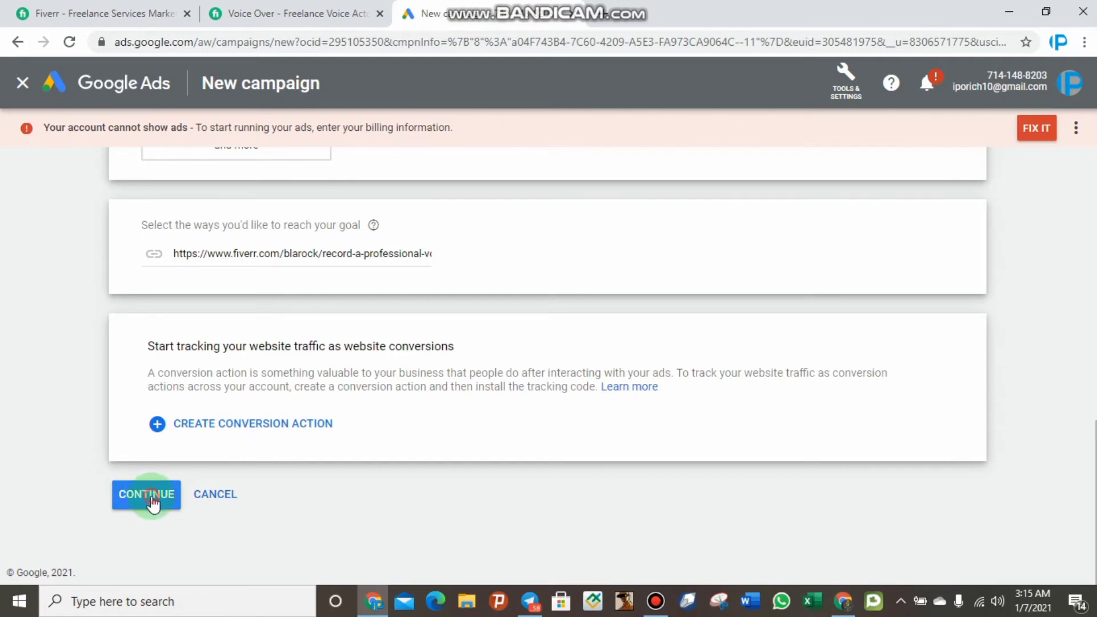
{"action": "left_click", "coordinate": [260, 434]}
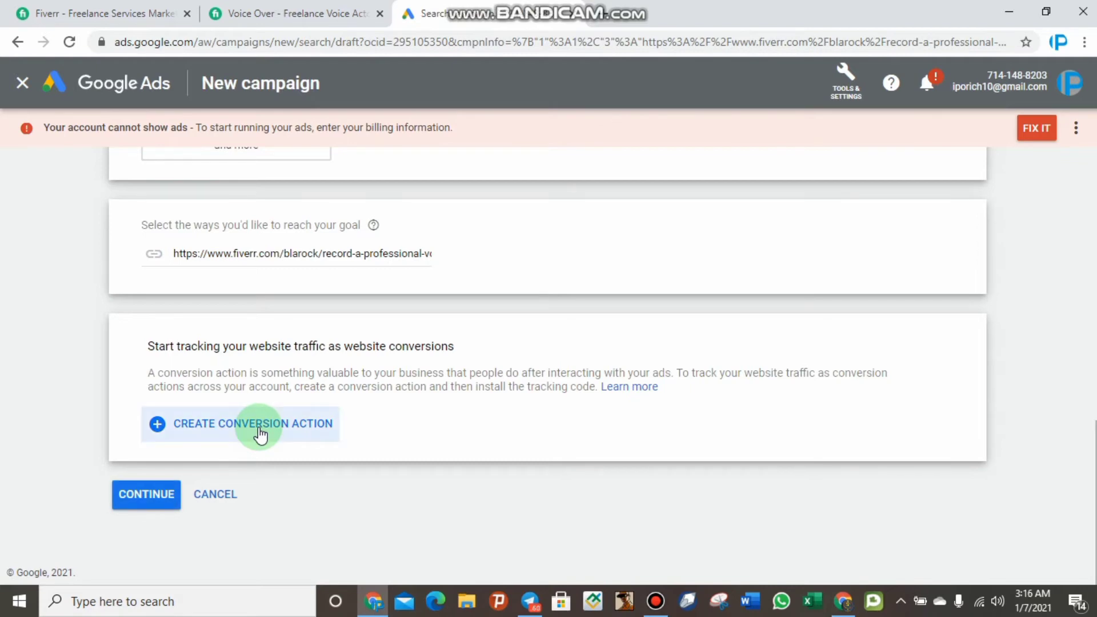
{"action": "left_click", "coordinate": [135, 502]}
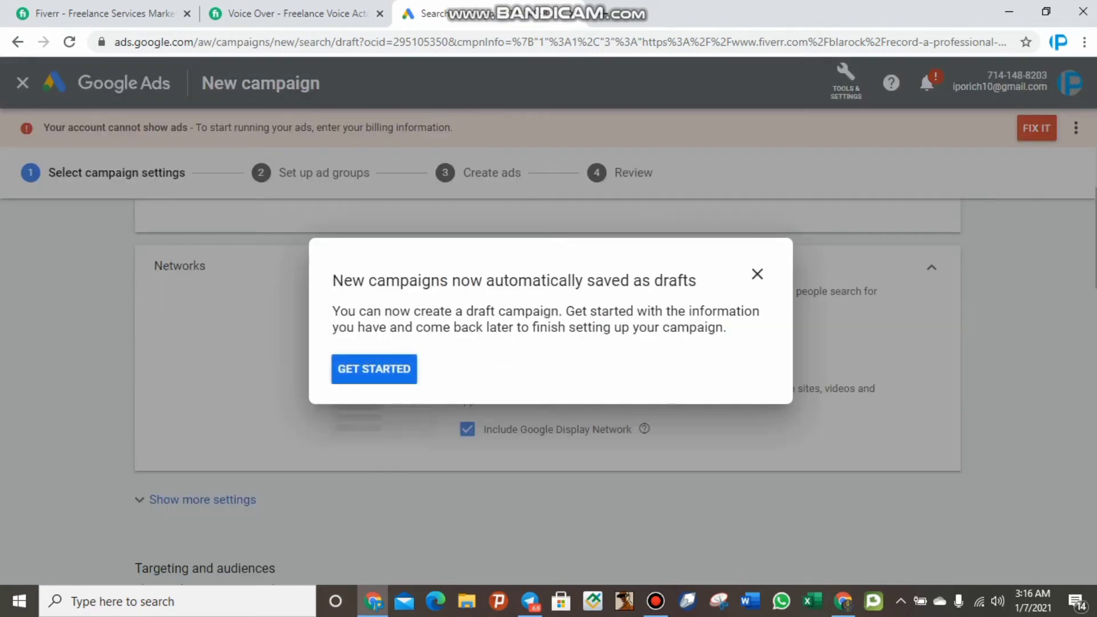
Dismiss the introduction about campaigns being saved as drafts and leave its guide
{"action": "left_click", "coordinate": [806, 227]}
{"action": "left_click", "coordinate": [756, 274]}
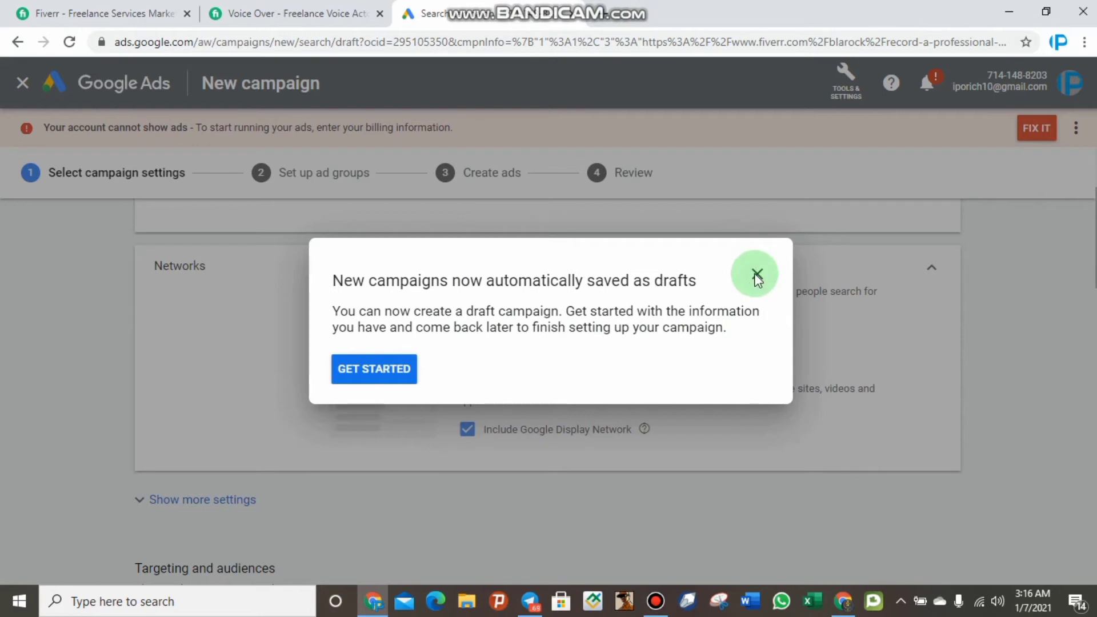
{"action": "left_click", "coordinate": [756, 275]}
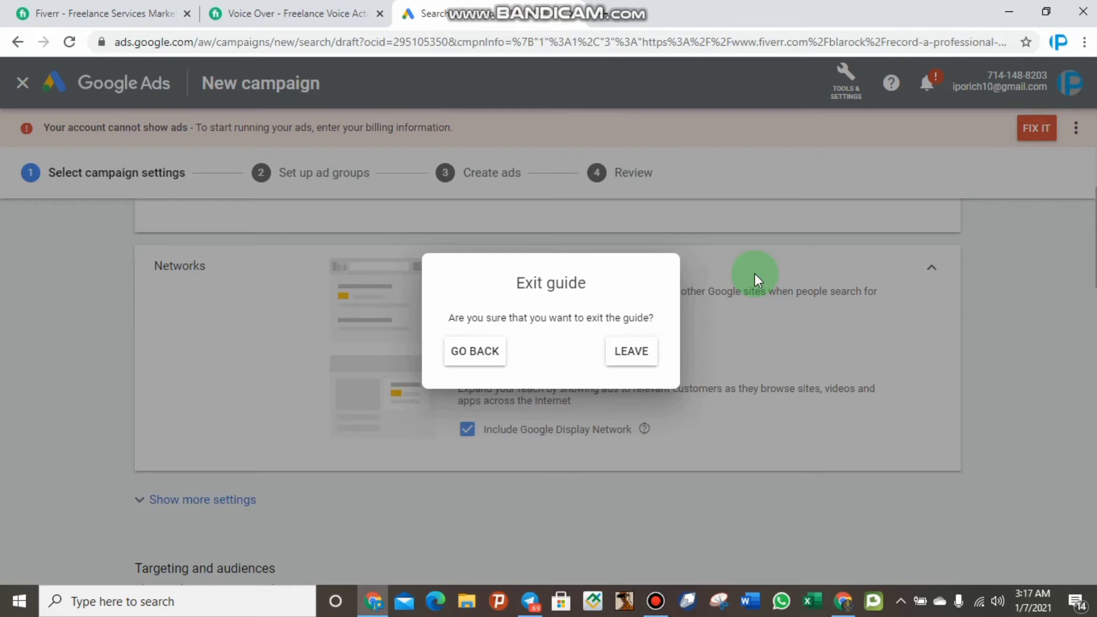
{"action": "left_click", "coordinate": [619, 352]}
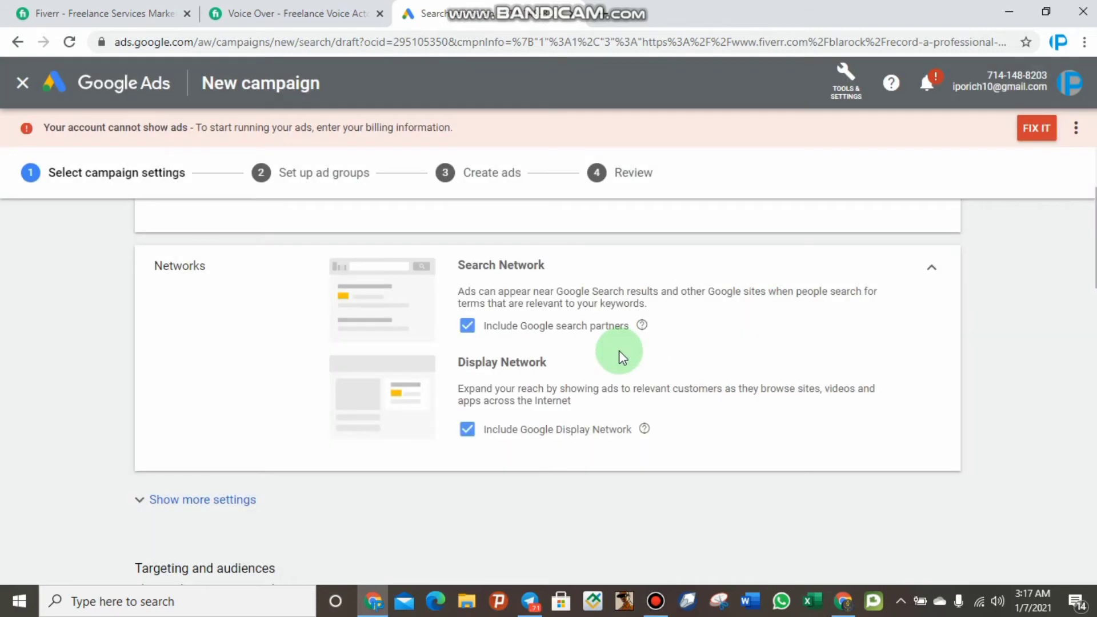
Rename the campaign as "Fiverr GIG Promotion"
{"action": "scroll", "coordinate": [464, 286], "scroll_direction": "up", "scroll_amount": 2}
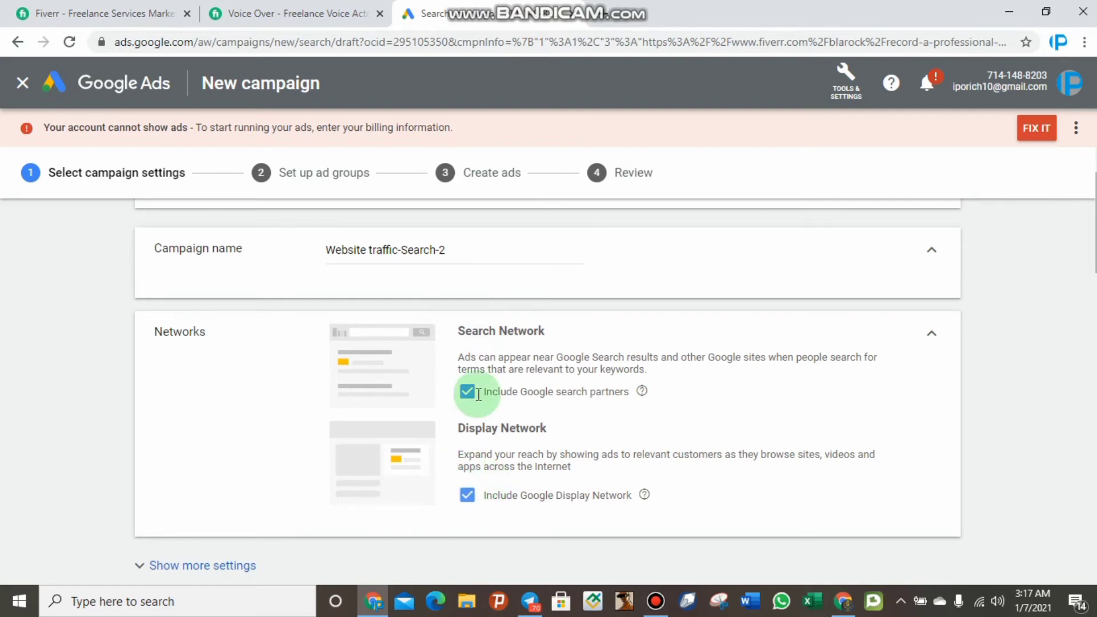
{"action": "left_click", "coordinate": [420, 251]}
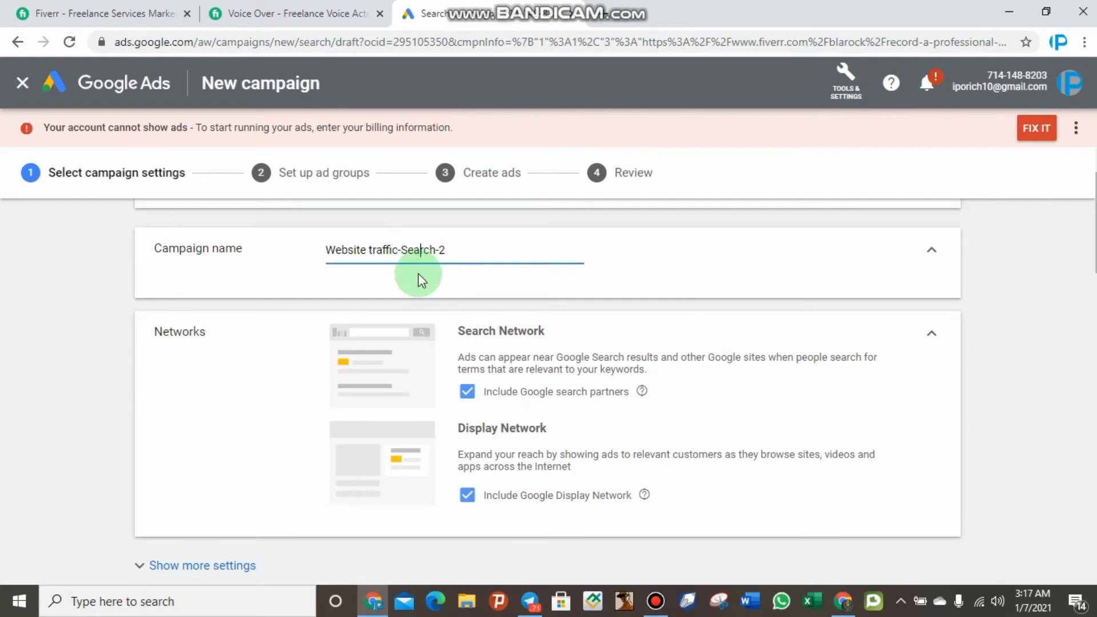
{"action": "key", "text": "ctrl+a"}
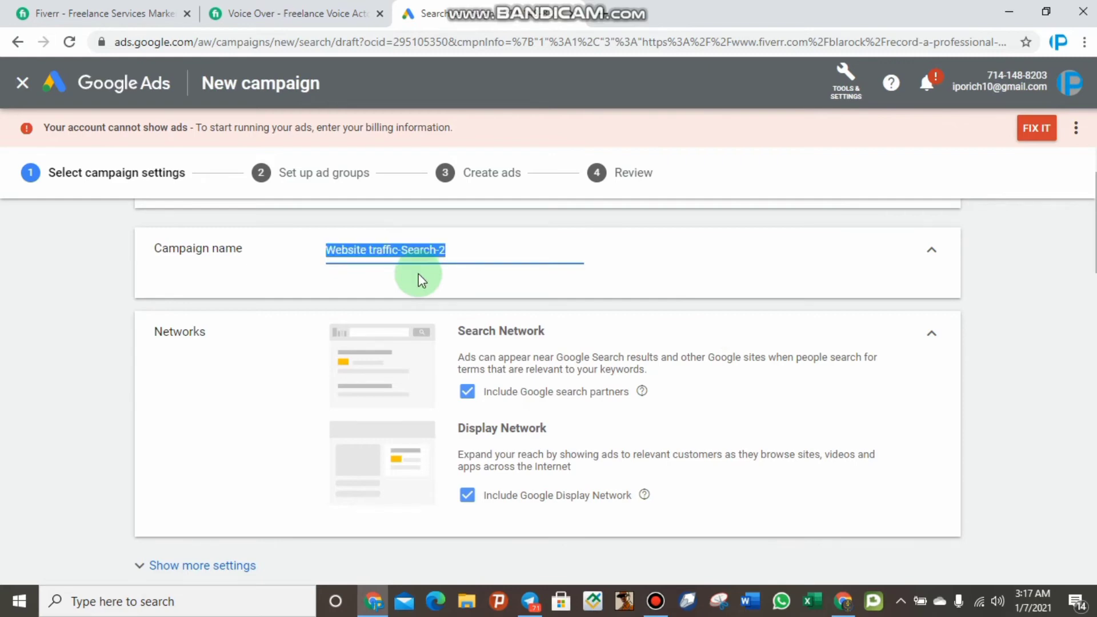
{"action": "type", "text": "Fiver"}
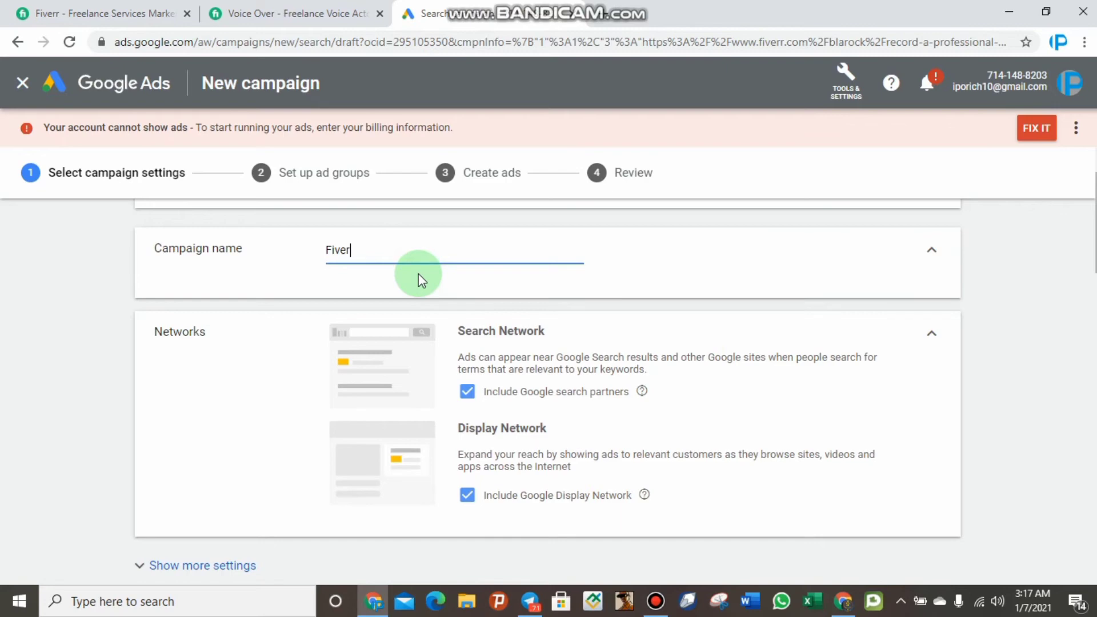
{"action": "type", "text": "r GIG Promotion"}
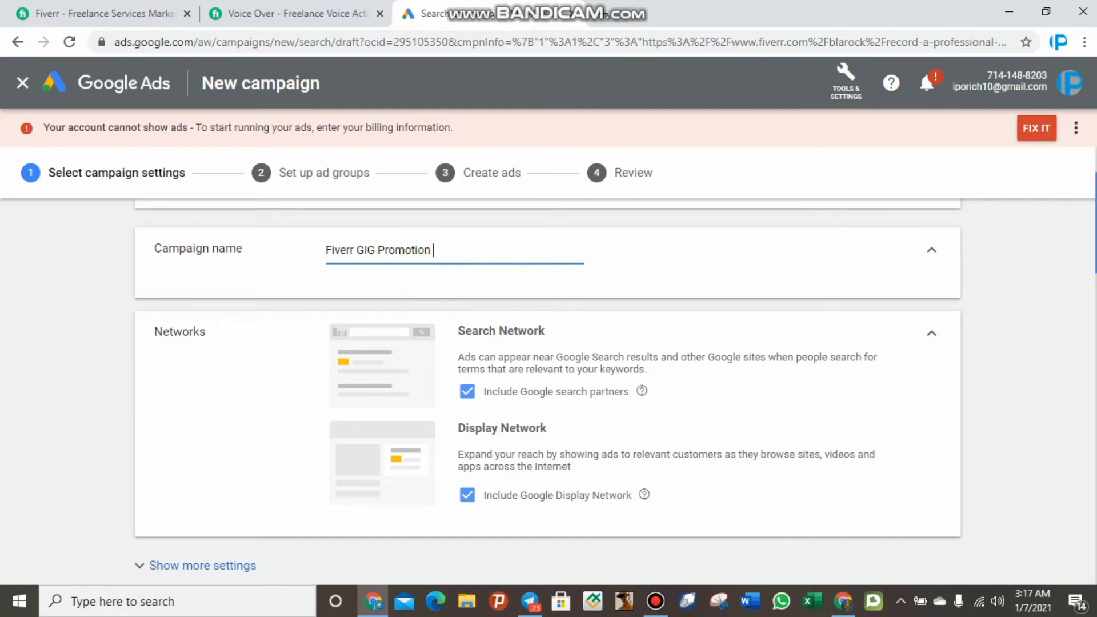
Keep all countries and territories and English as the targeting, and set the average daily budget to US$1.00
{"action": "scroll", "coordinate": [419, 273], "scroll_direction": "down", "scroll_amount": 3}
{"action": "scroll", "coordinate": [548, 394], "scroll_direction": "down", "scroll_amount": 4}
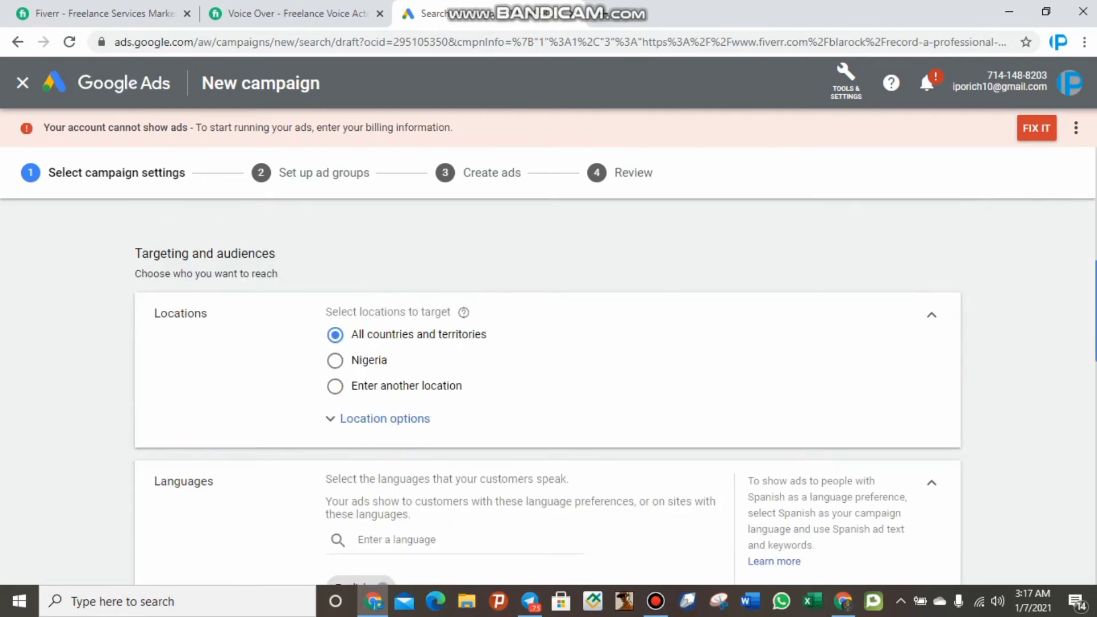
{"action": "scroll", "coordinate": [547, 400], "scroll_direction": "down", "scroll_amount": 1}
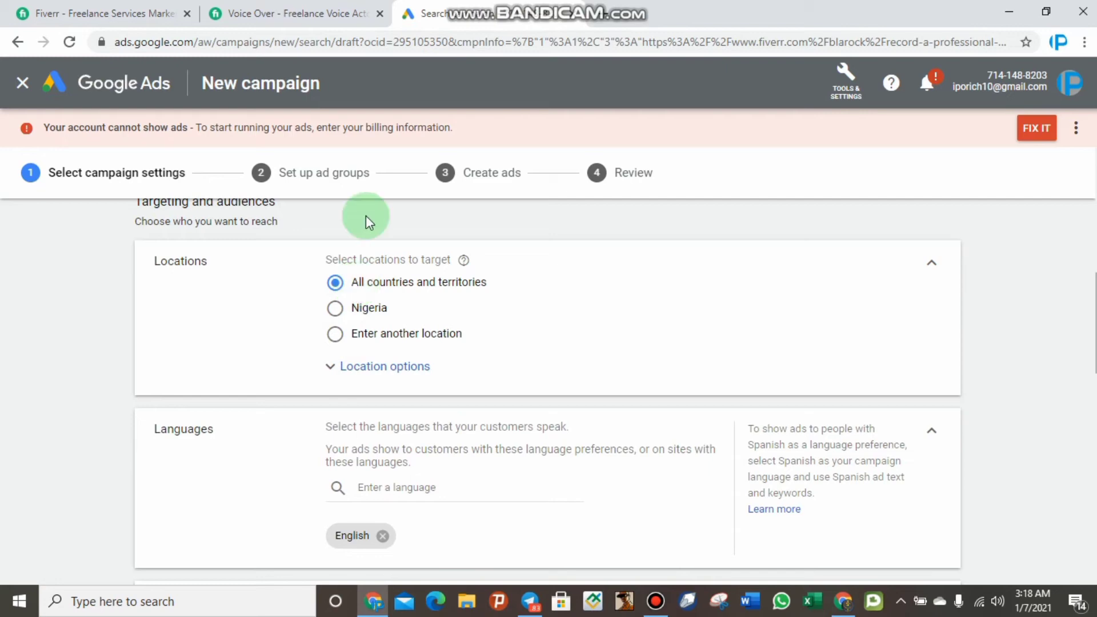
{"action": "left_click", "coordinate": [383, 462]}
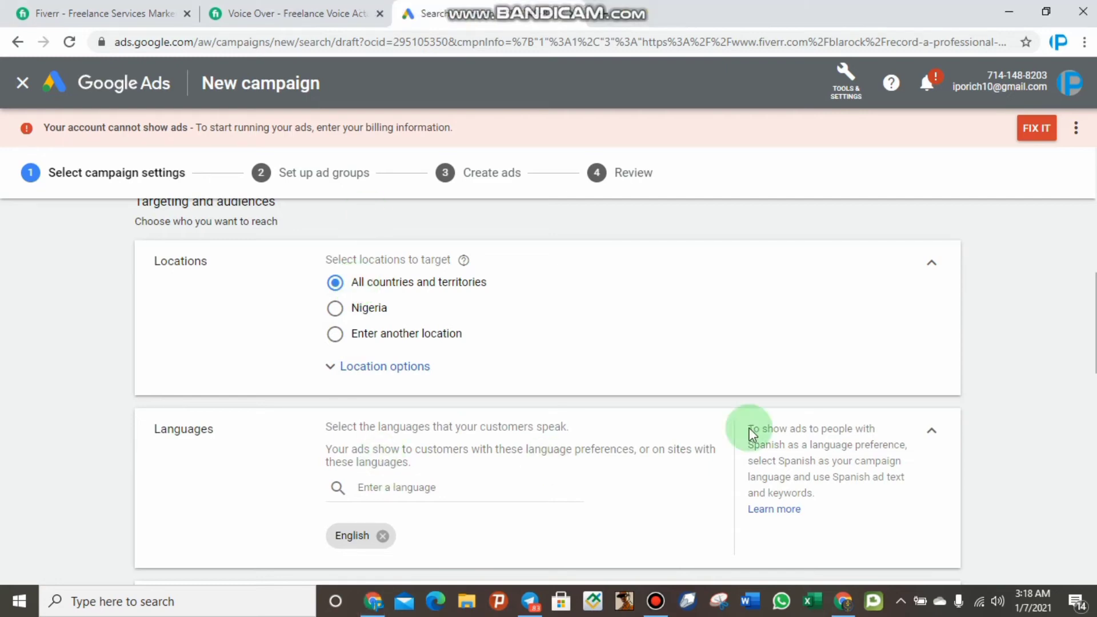
{"action": "scroll", "coordinate": [509, 389], "scroll_direction": "down", "scroll_amount": 3}
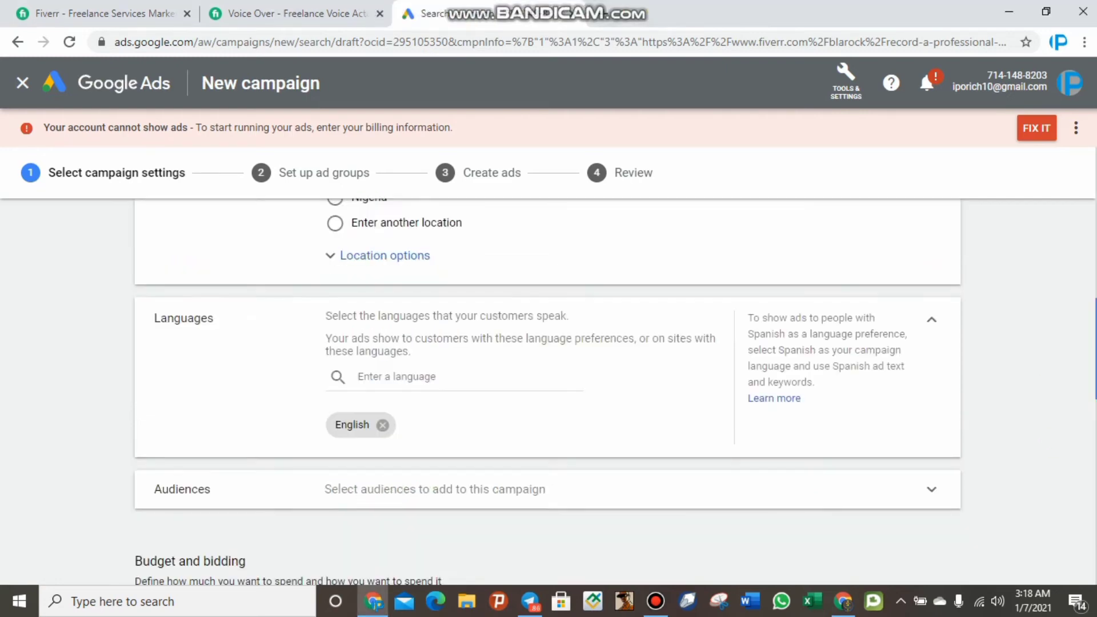
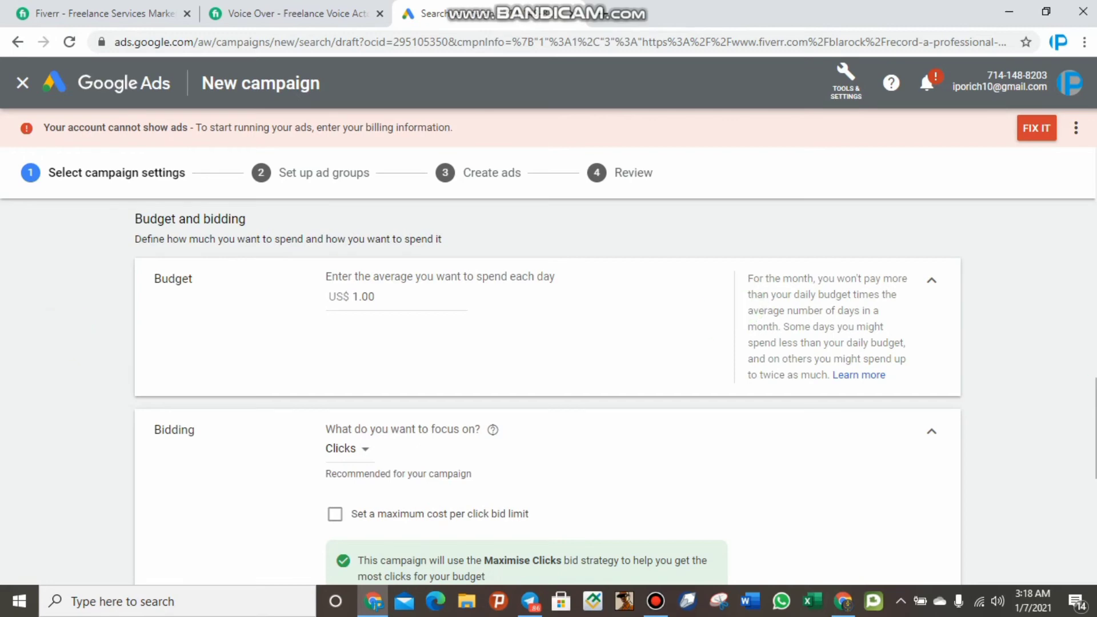
Keep Clicks as the bidding focus, add no ad extensions, and save the campaign settings to continue to the ad groups
{"action": "scroll", "coordinate": [1091, 399], "scroll_direction": "down", "scroll_amount": 1}
{"action": "scroll", "coordinate": [480, 311], "scroll_direction": "down", "scroll_amount": 3}
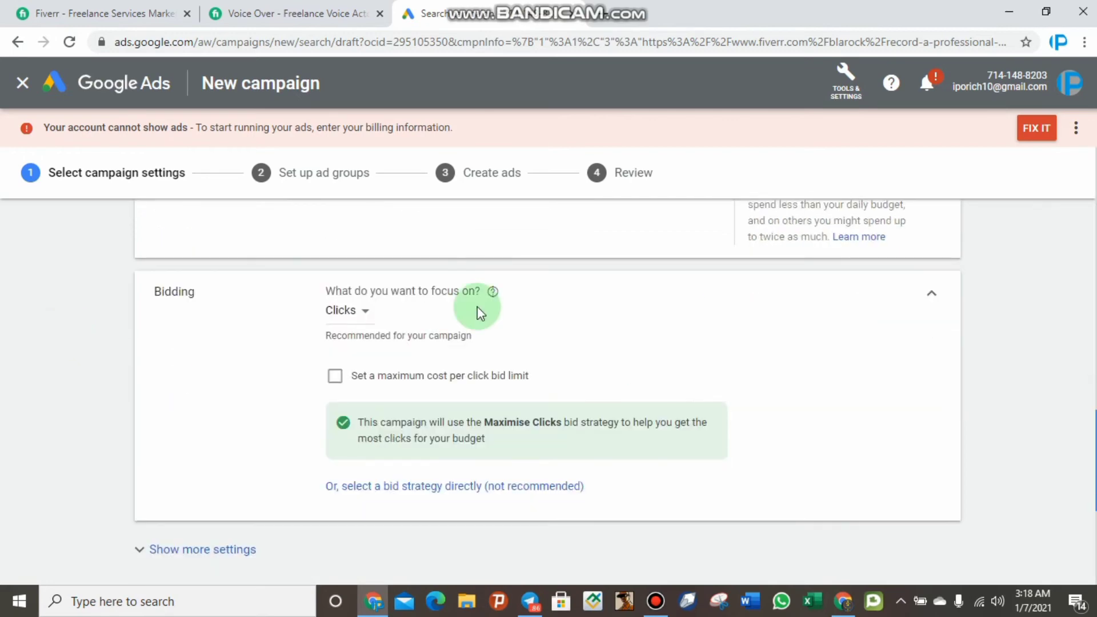
{"action": "left_click", "coordinate": [353, 300]}
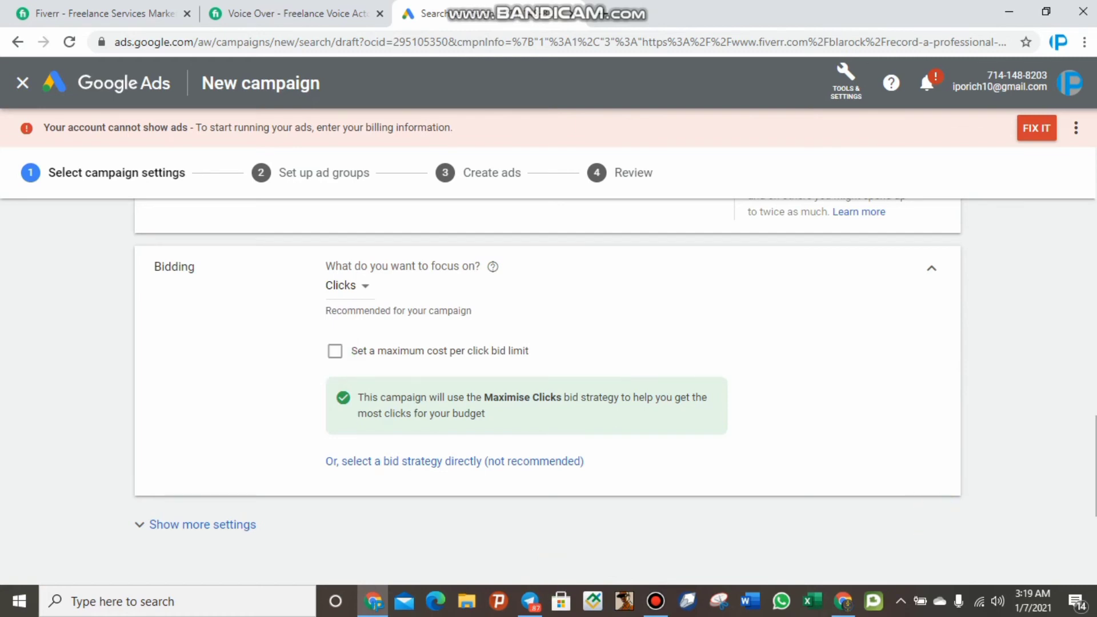
{"action": "scroll", "coordinate": [547, 388], "scroll_direction": "down", "scroll_amount": 1}
{"action": "scroll", "coordinate": [225, 429], "scroll_direction": "down", "scroll_amount": 4}
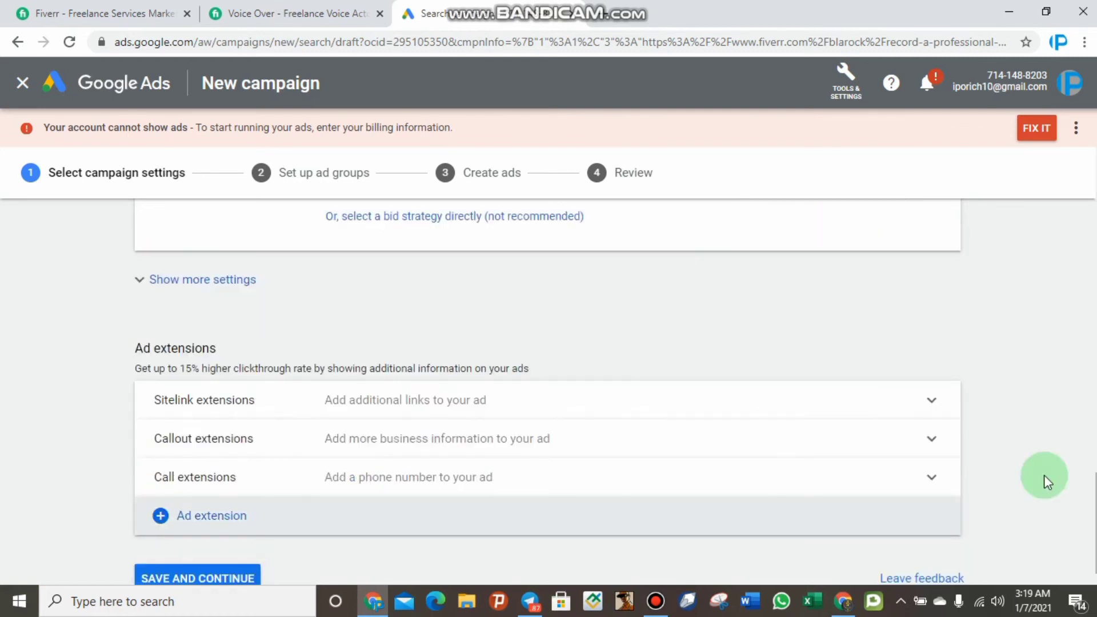
{"action": "scroll", "coordinate": [547, 377], "scroll_direction": "down", "scroll_amount": 1}
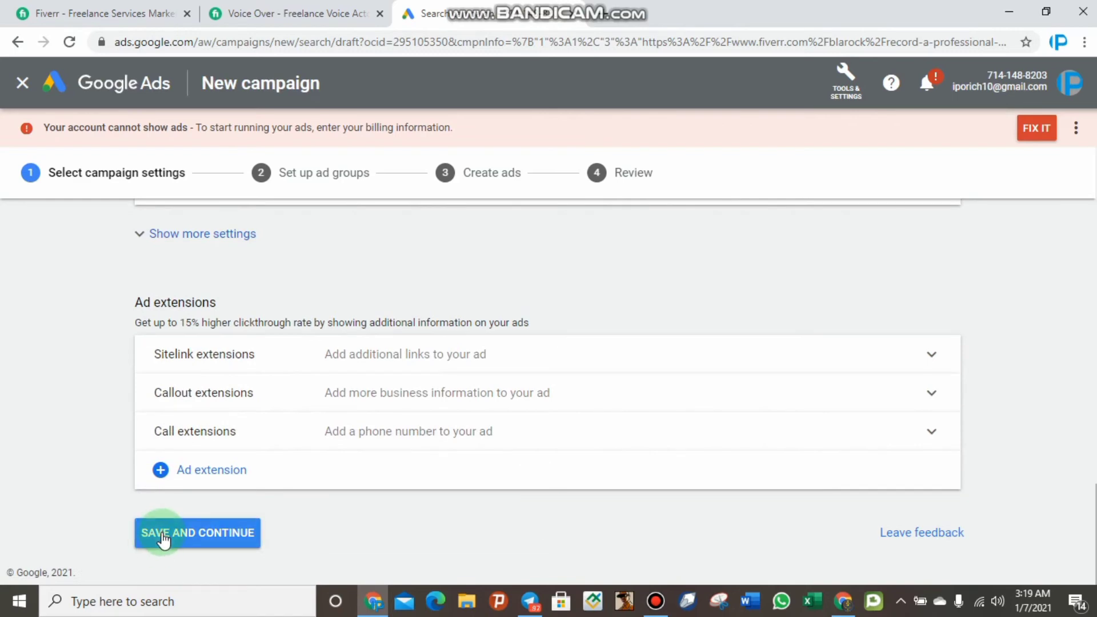
{"action": "mouse_move", "coordinate": [619, 9]}
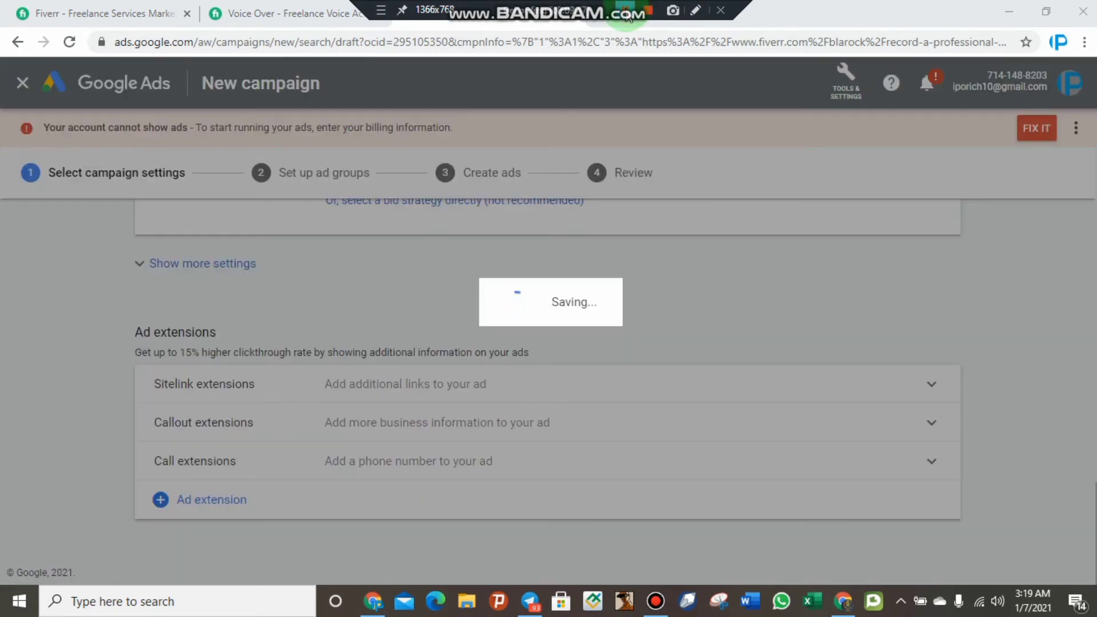
Dismiss the new keywords experience introduction and leave its guide
{"action": "scroll", "coordinate": [524, 251], "scroll_direction": "down", "scroll_amount": 1}
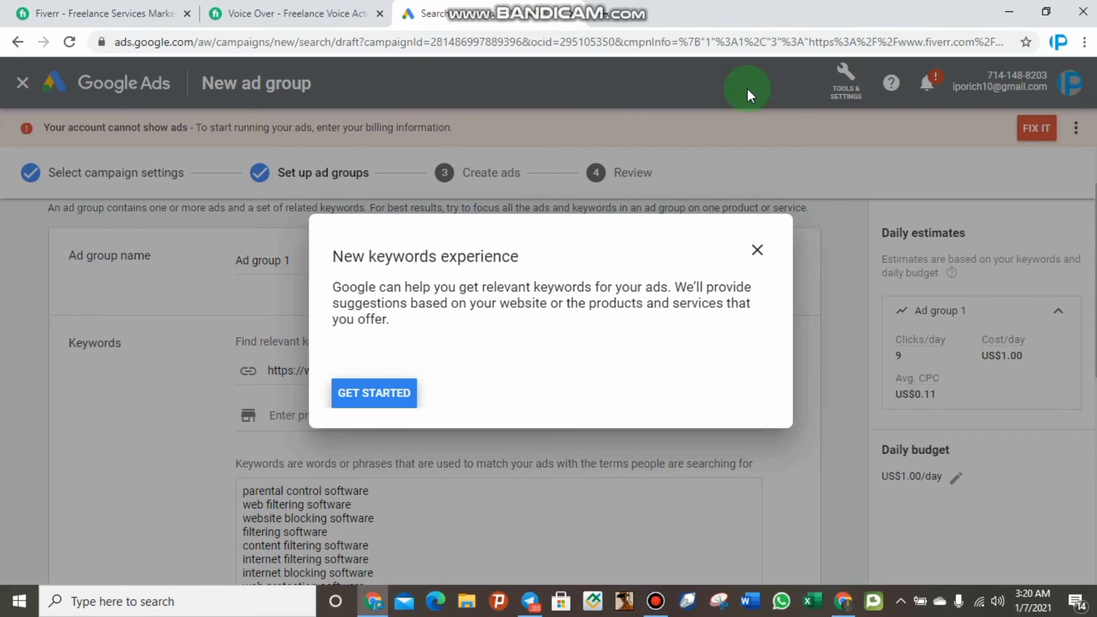
{"action": "left_click", "coordinate": [757, 254]}
{"action": "left_click", "coordinate": [636, 355]}
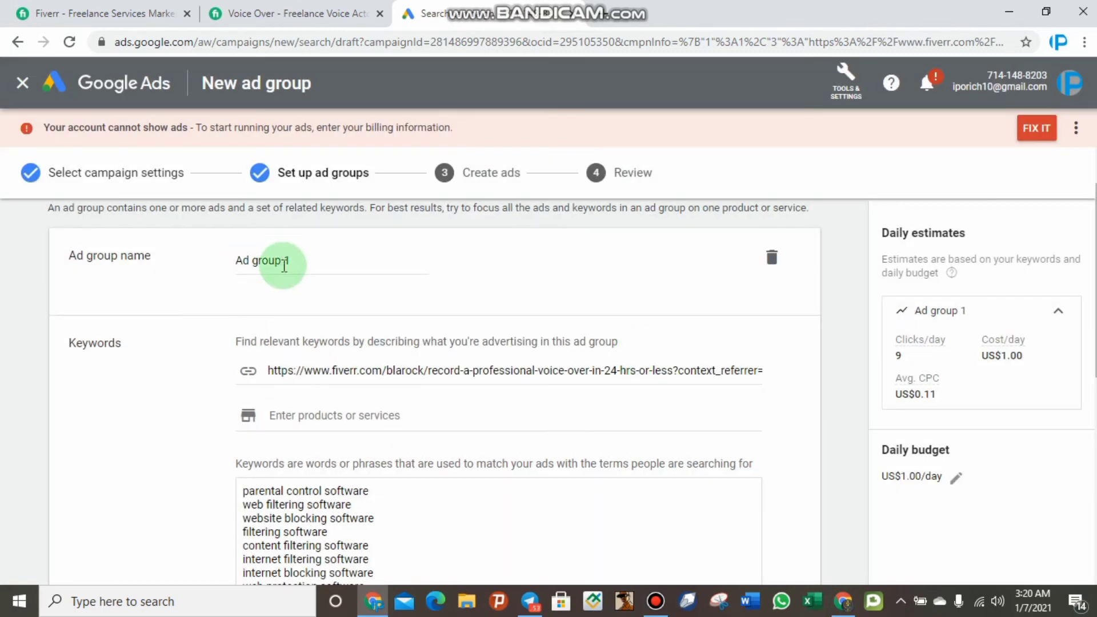
Rename the ad group as "Fiverr Group"
{"action": "left_click", "coordinate": [283, 258]}
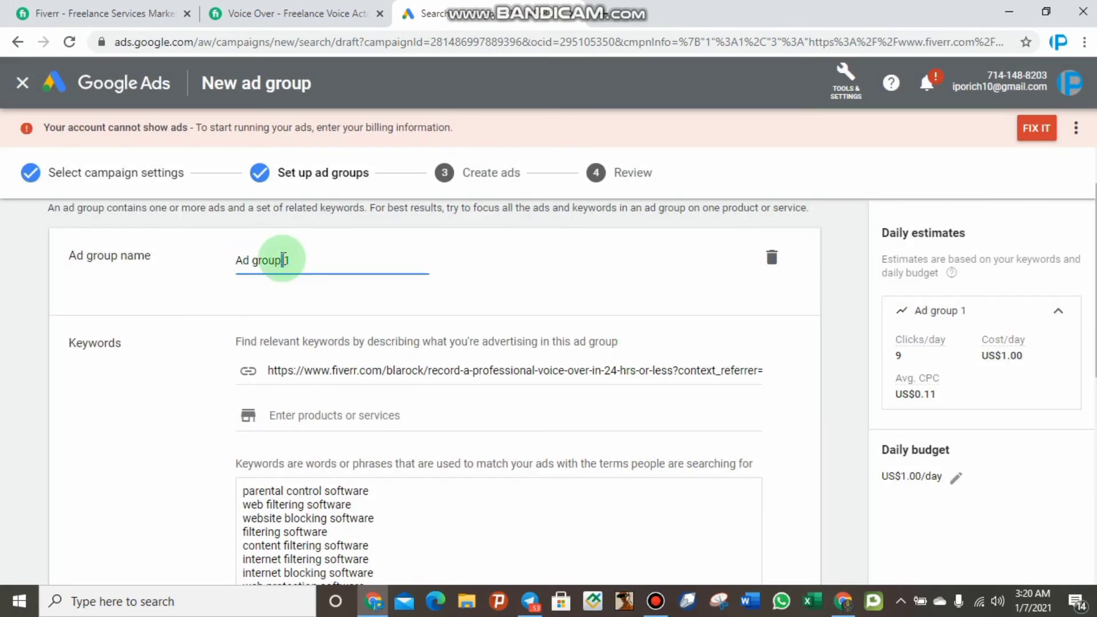
{"action": "key", "text": "ctrl+a"}
{"action": "key", "text": "BackSpace"}
{"action": "type", "text": "Fiverr Gr"}
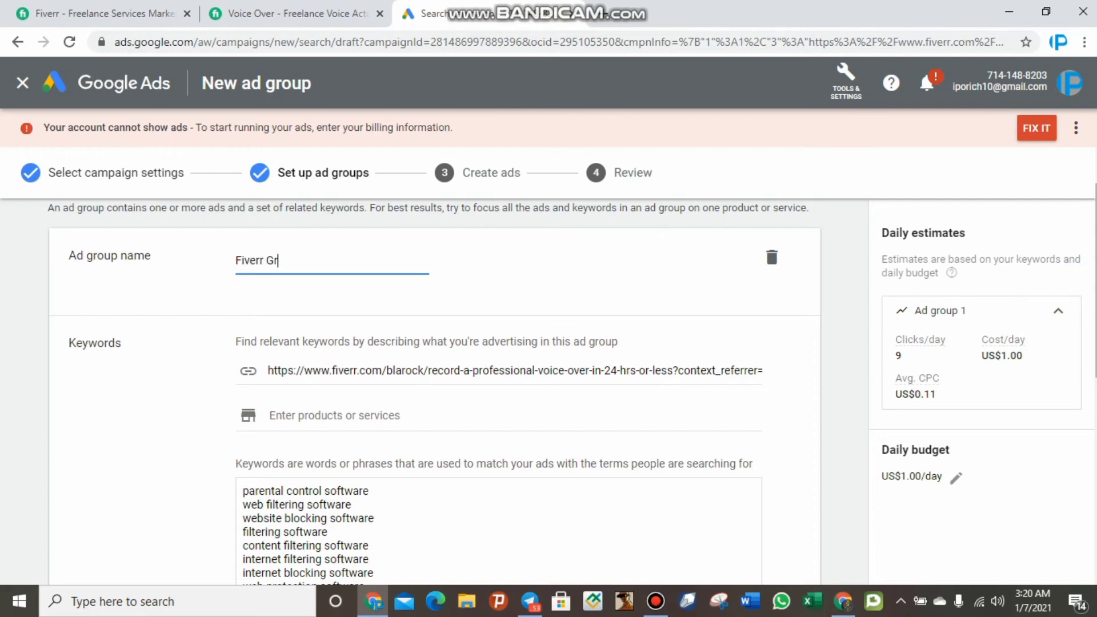
{"action": "type", "text": "oup"}
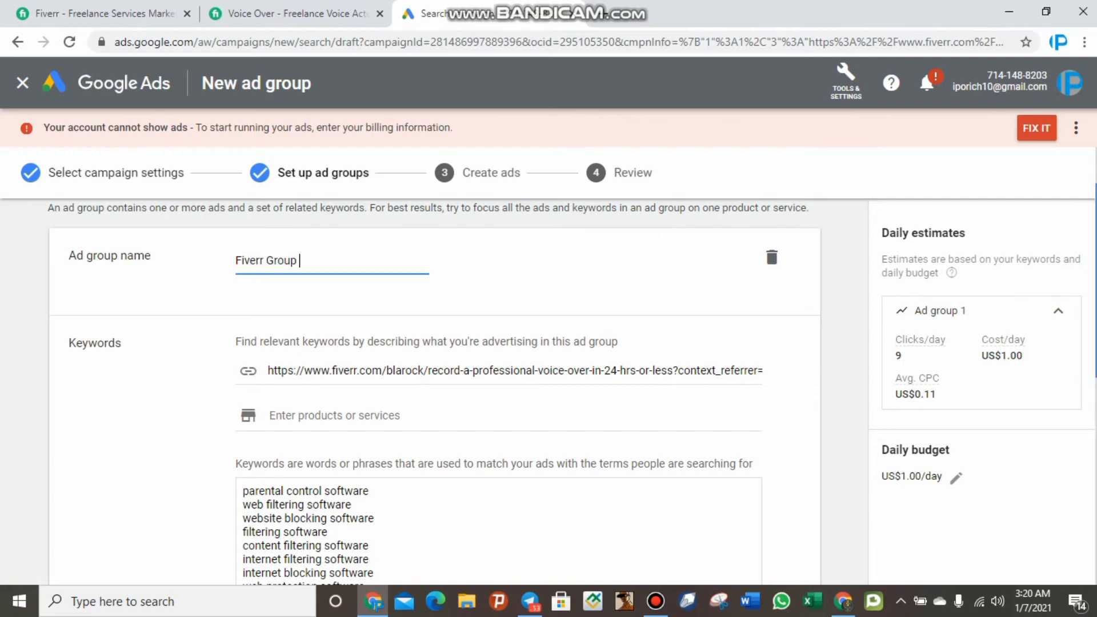
Replace all suggested keywords with "fiverr" and "fiverr promotion" on separate lines, and save the ad group to continue to ad creation
{"action": "scroll", "coordinate": [415, 391], "scroll_direction": "down", "scroll_amount": 3}
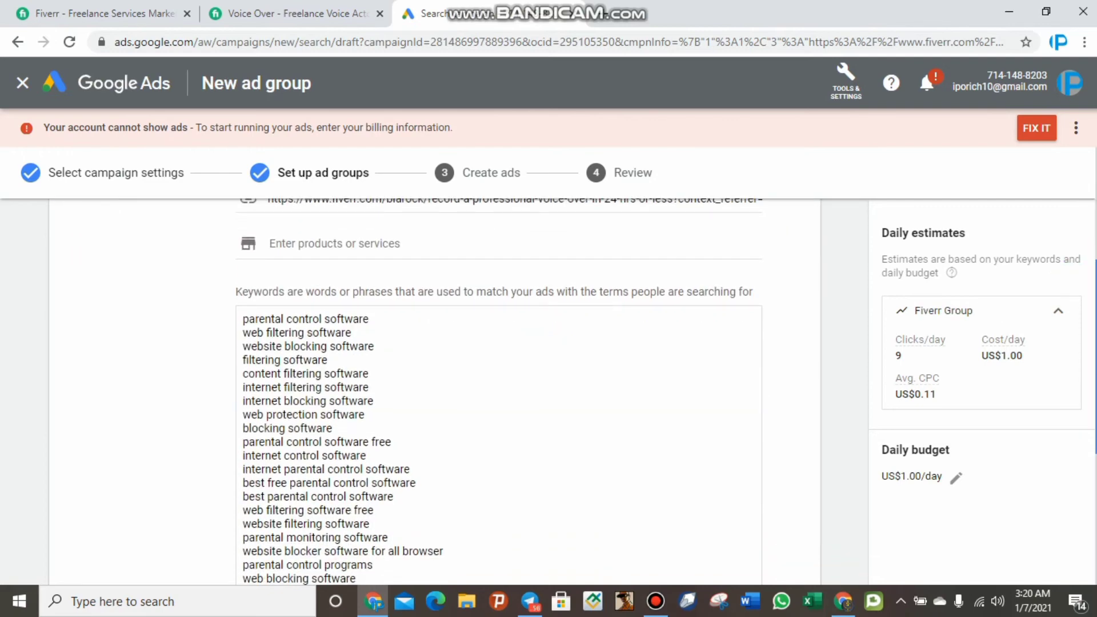
{"action": "left_click", "coordinate": [306, 398]}
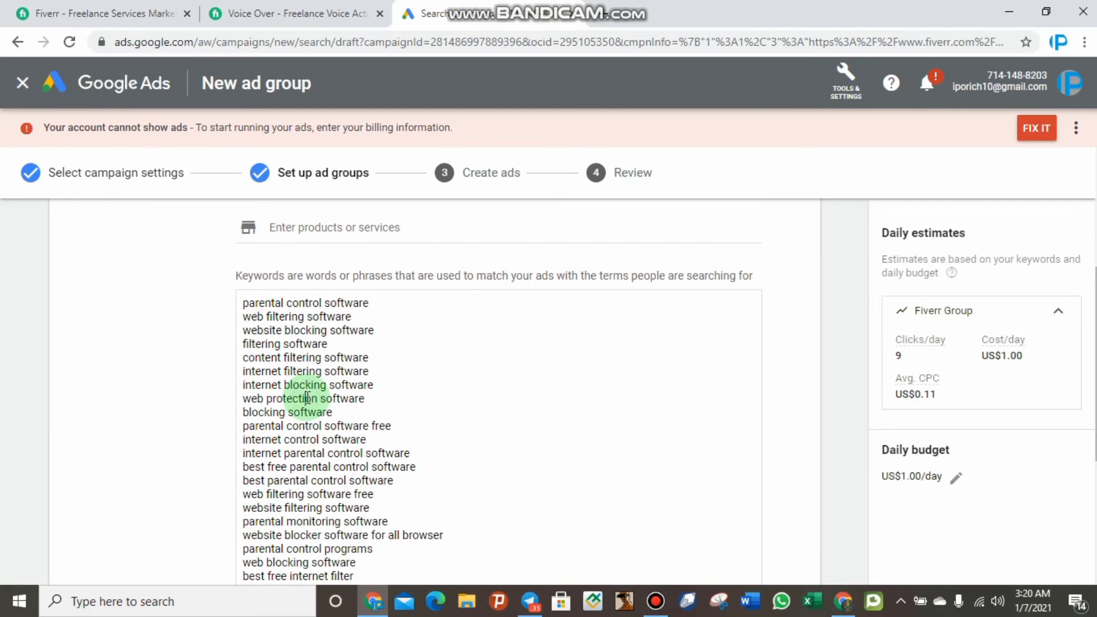
{"action": "key", "text": "ctrl+a"}
{"action": "key", "text": "BackSpace"}
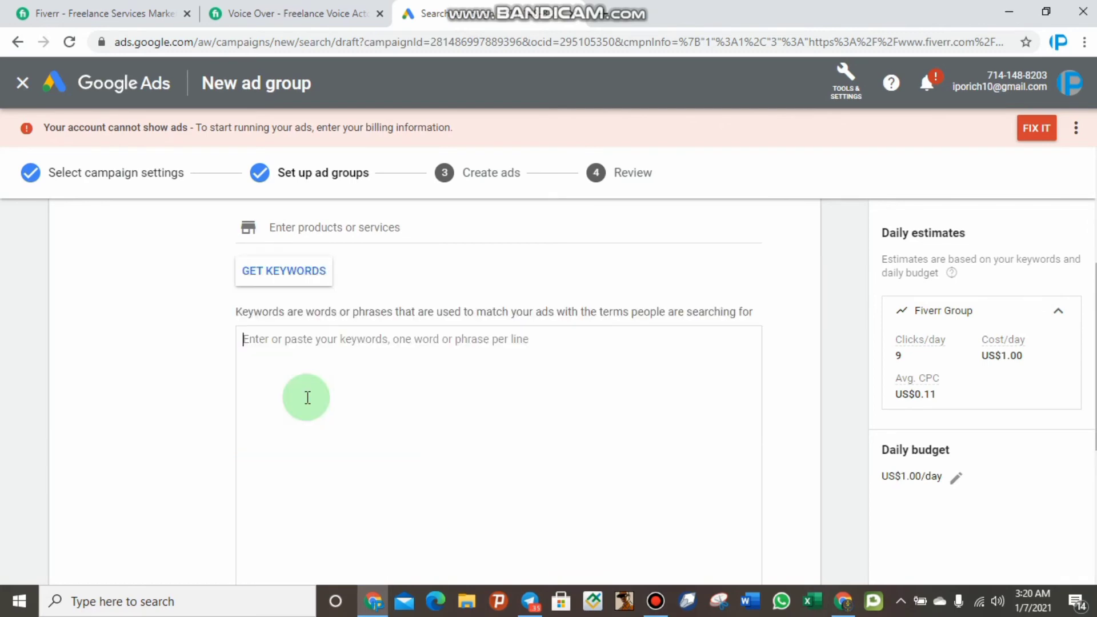
{"action": "type", "text": "fiv"}
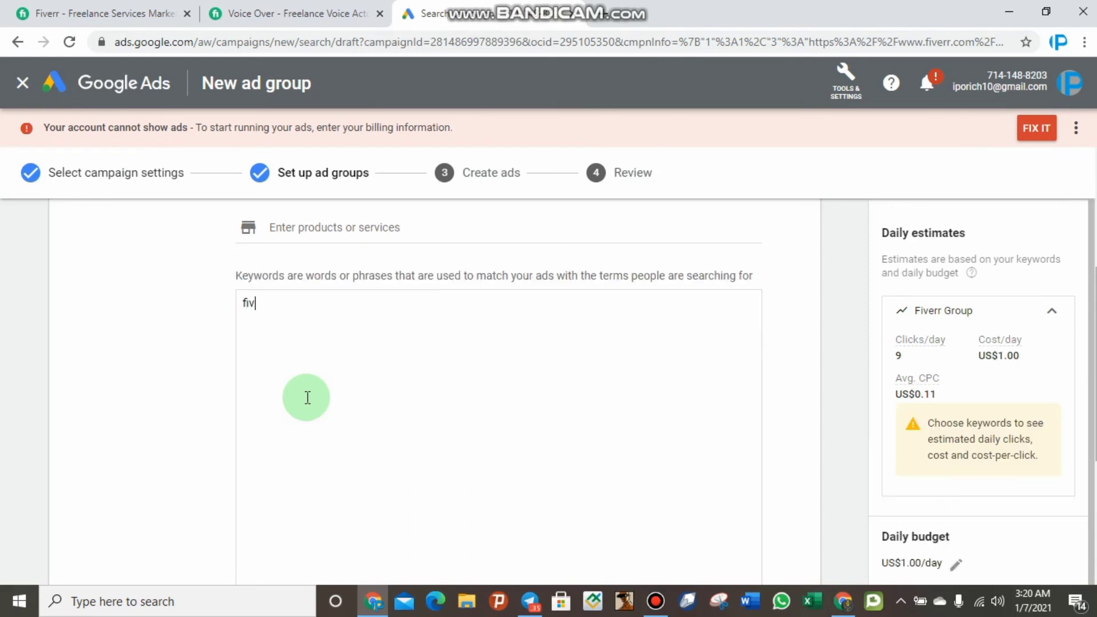
{"action": "type", "text": "err"}
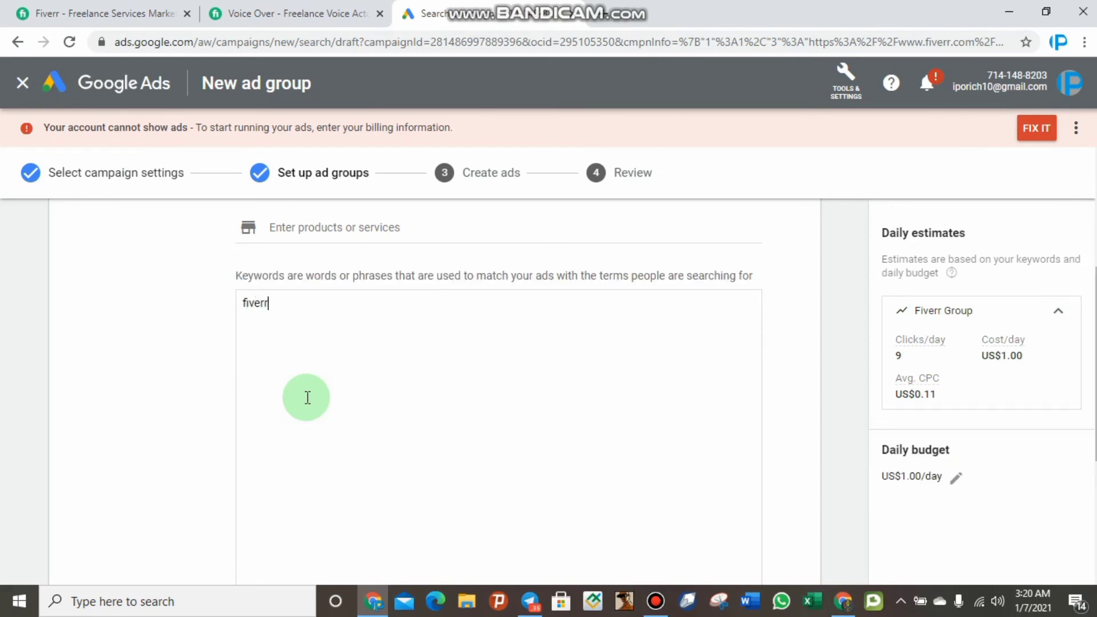
{"action": "key", "text": "Return"}
{"action": "type", "text": "fiverr promotion"}
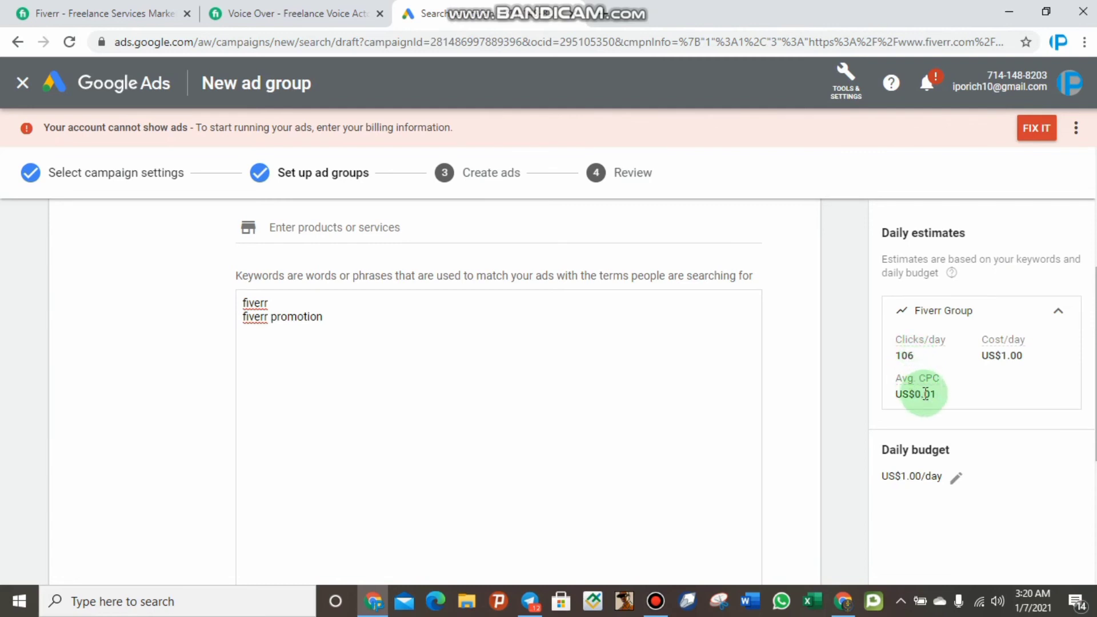
{"action": "scroll", "coordinate": [434, 389], "scroll_direction": "down", "scroll_amount": 5}
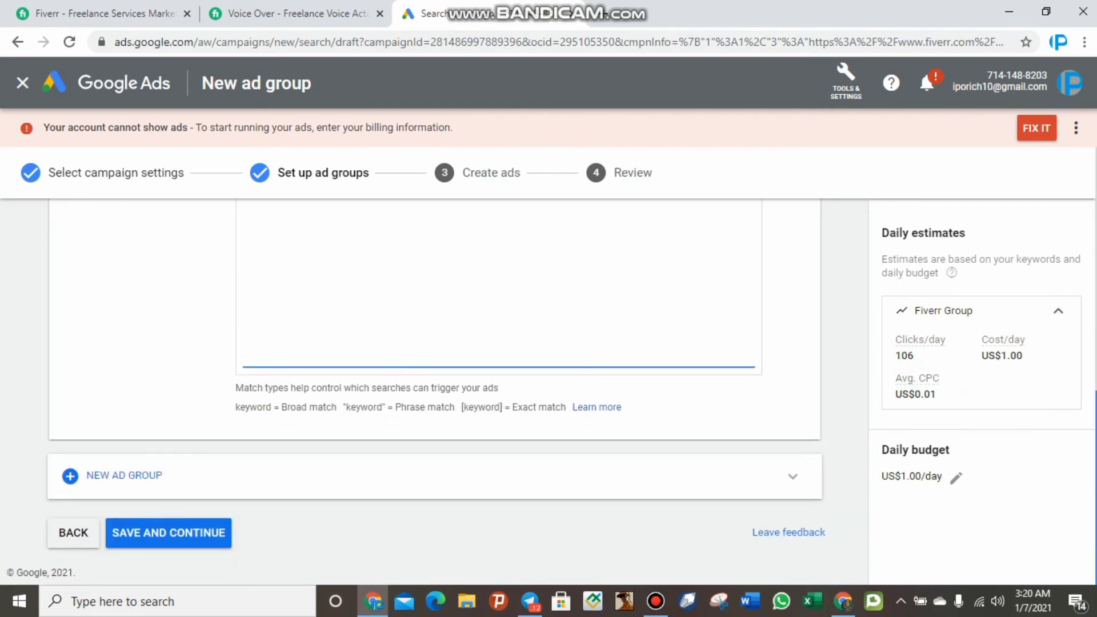
{"action": "left_click", "coordinate": [166, 543]}
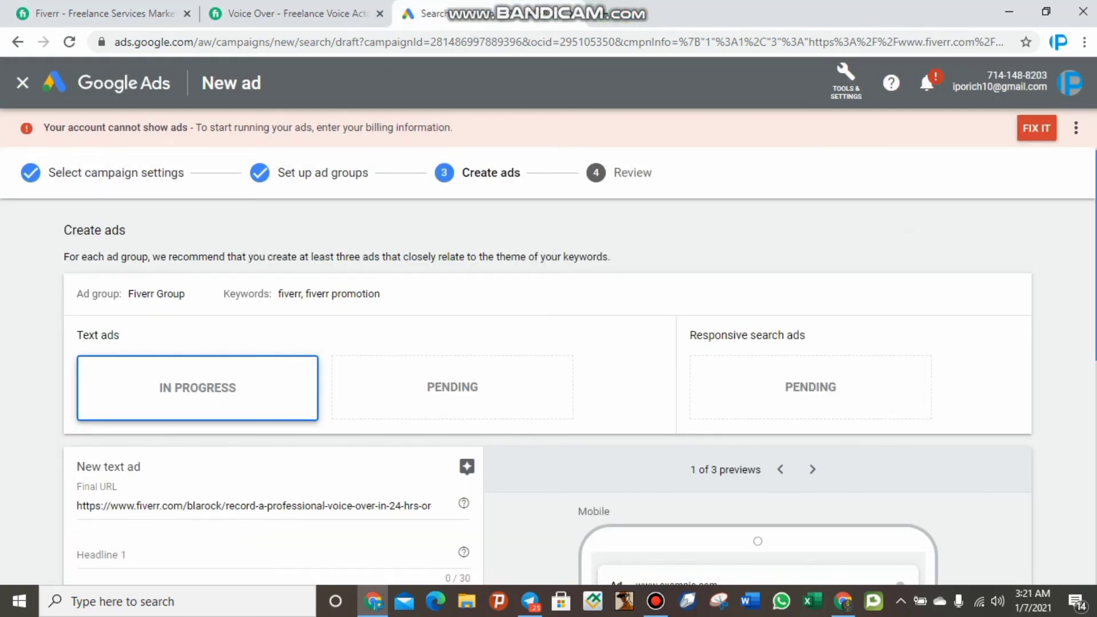
Enter "Logo" as Headline 1 of the new text ad and check it in the mobile preview
{"action": "scroll", "coordinate": [316, 231], "scroll_direction": "down", "scroll_amount": 4}
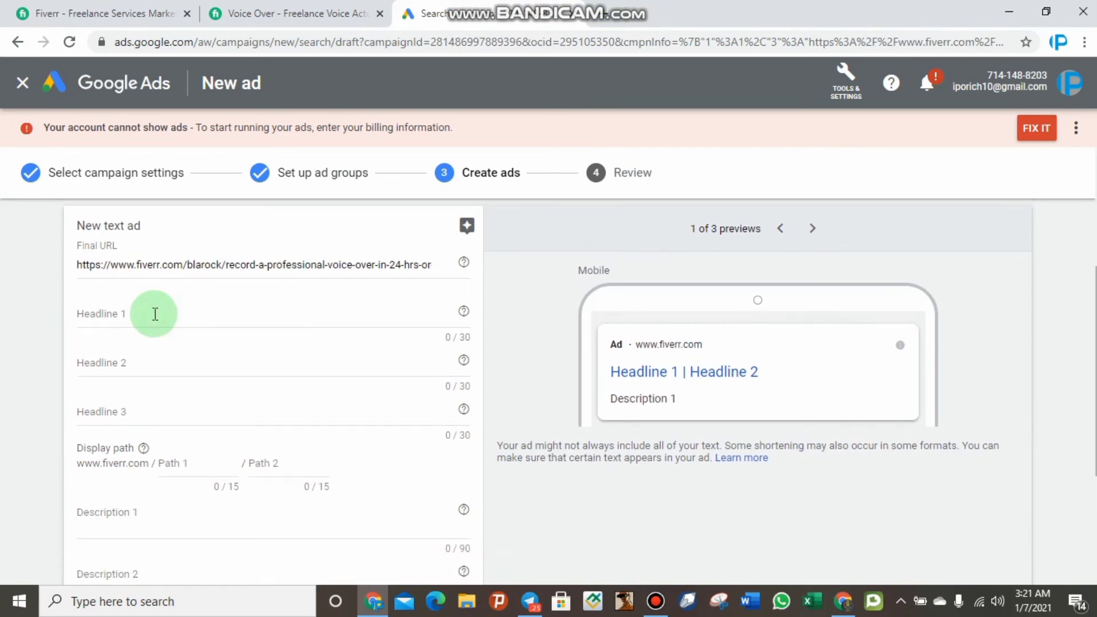
{"action": "left_click", "coordinate": [155, 314]}
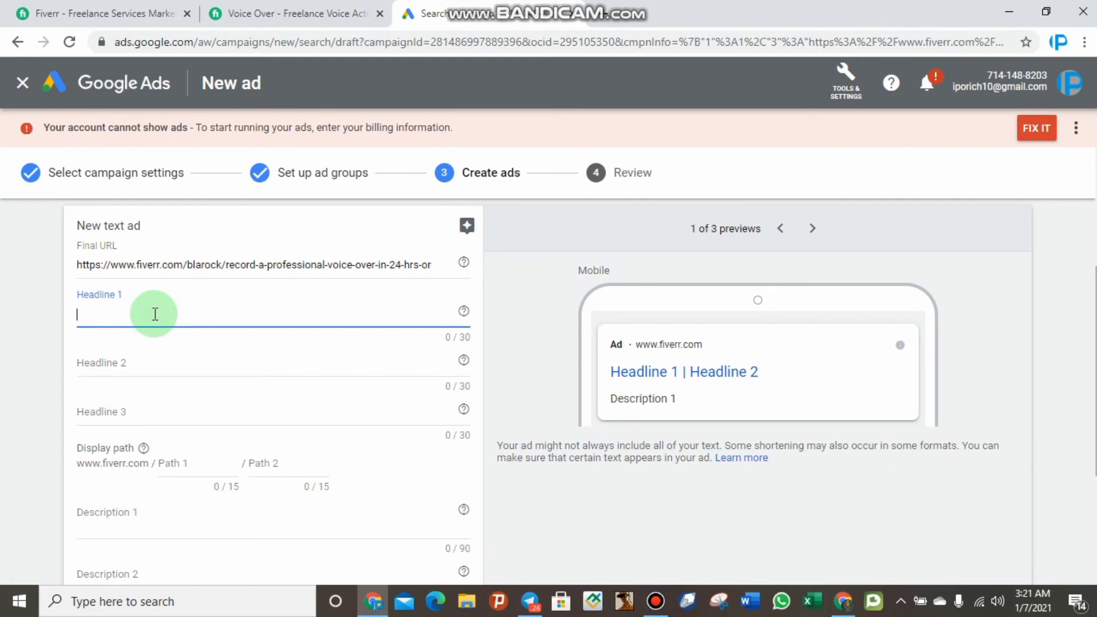
{"action": "type", "text": "Logo"}
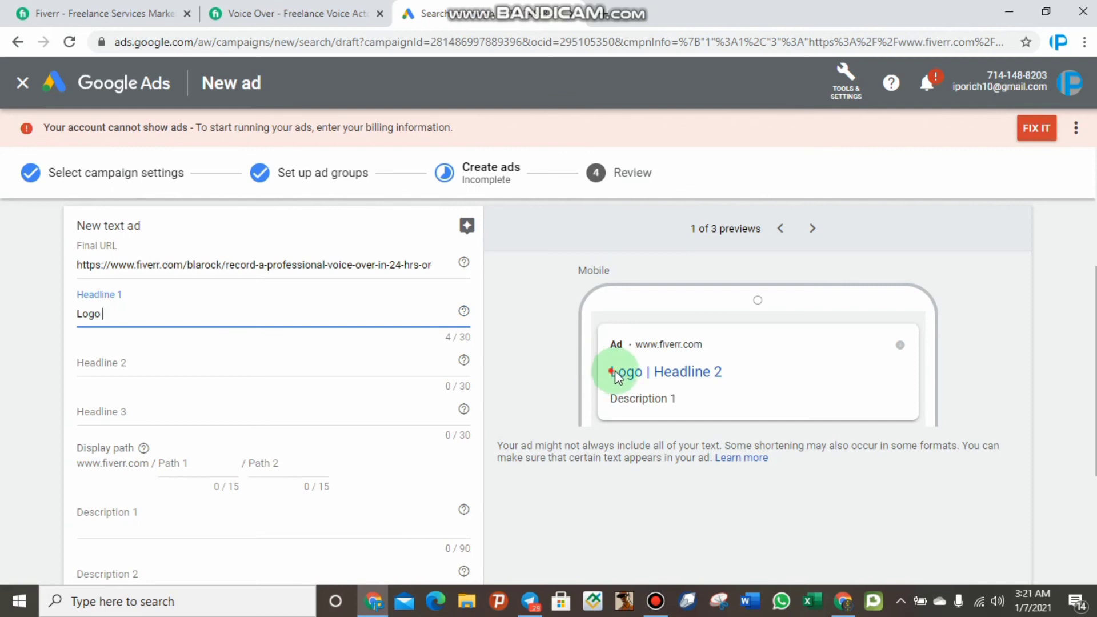
{"action": "left_click_drag", "start_coordinate": [683, 375], "coordinate": [683, 375]}
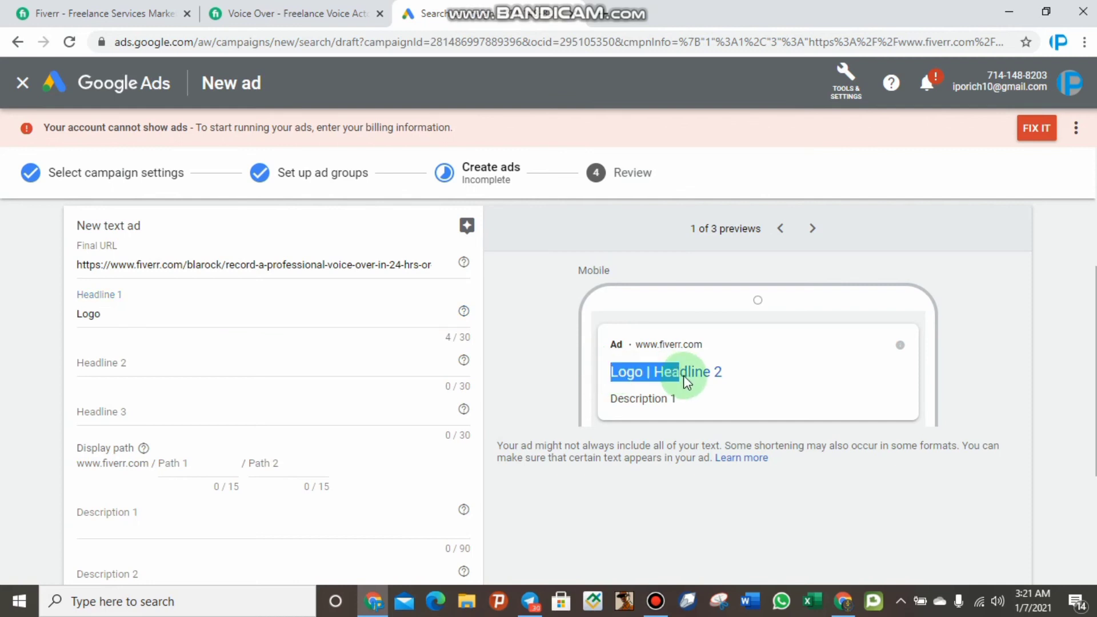
Extend Headline 1 of the text ad to "Logo Design" and enter "We make Perfect Logos" as Headline 2
{"action": "left_click_drag", "start_coordinate": [683, 375], "coordinate": [303, 333]}
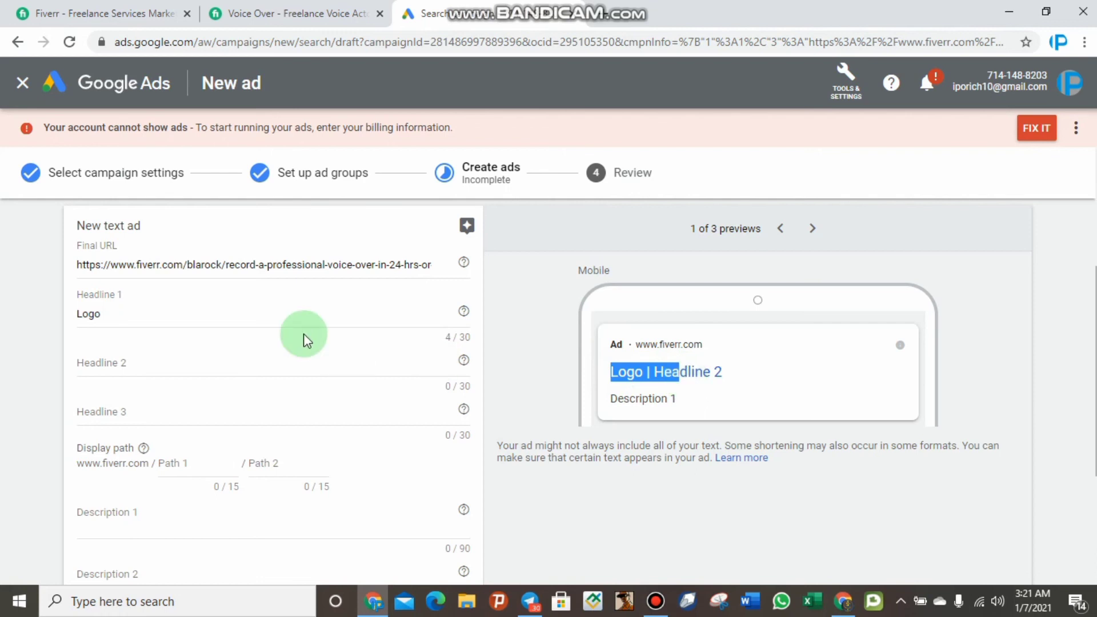
{"action": "left_click", "coordinate": [293, 320]}
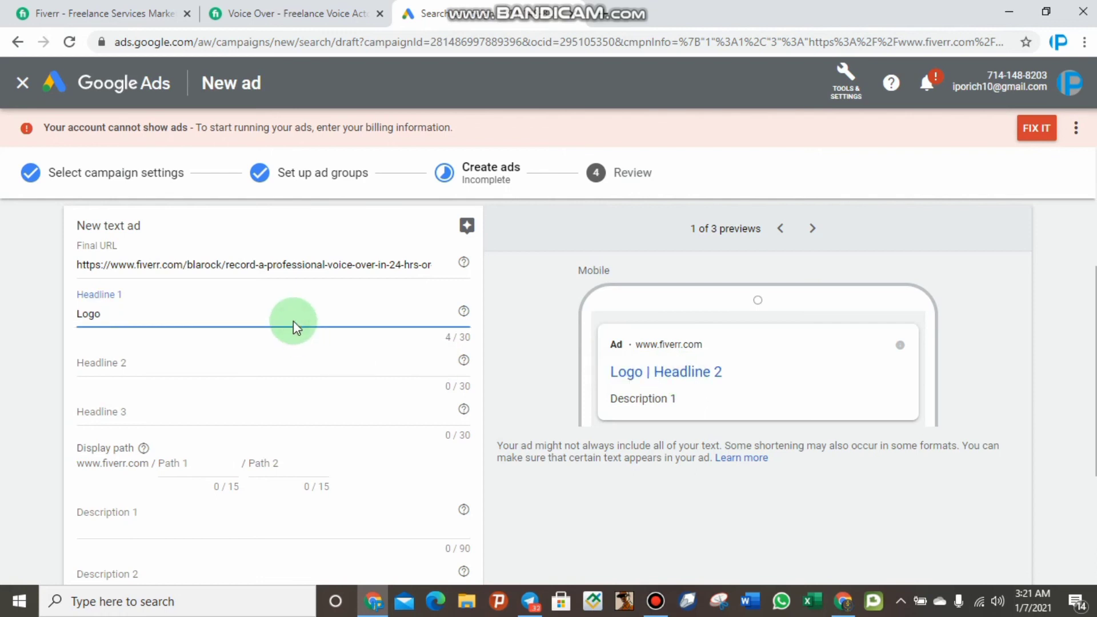
{"action": "type", "text": "dE"}
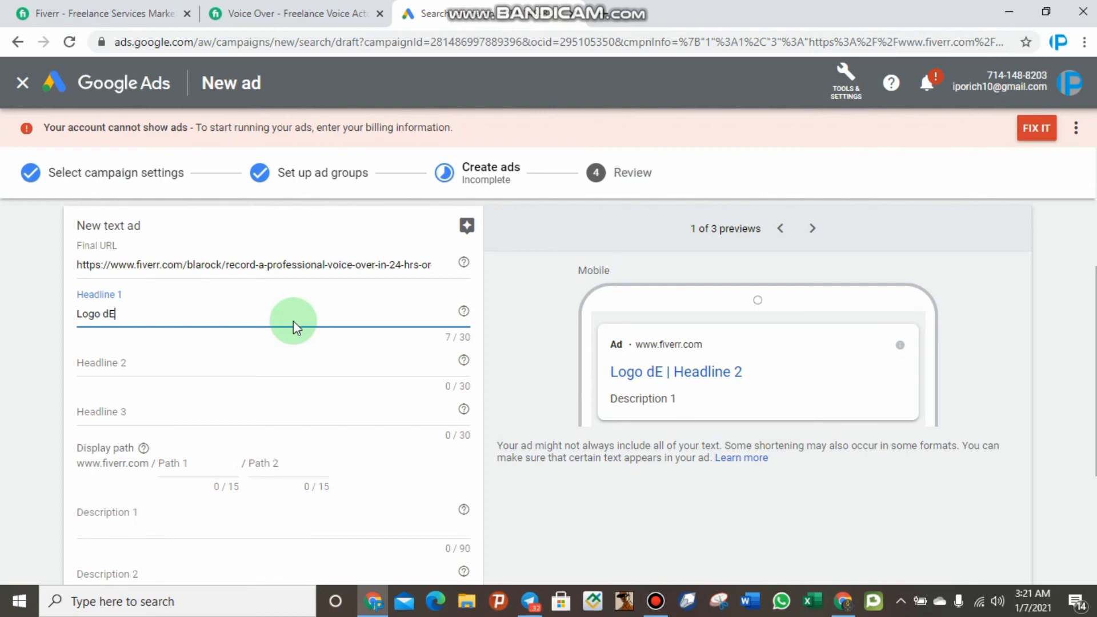
{"action": "key", "text": "BackSpace"}
{"action": "key", "text": "BackSpace"}
{"action": "type", "text": "Design"}
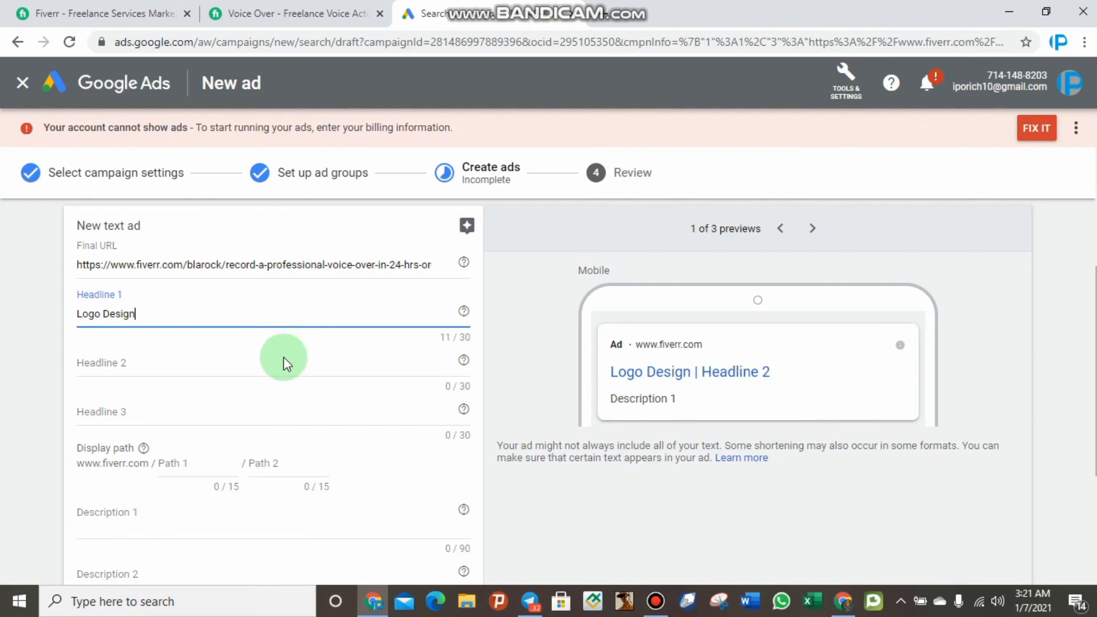
{"action": "left_click", "coordinate": [285, 358]}
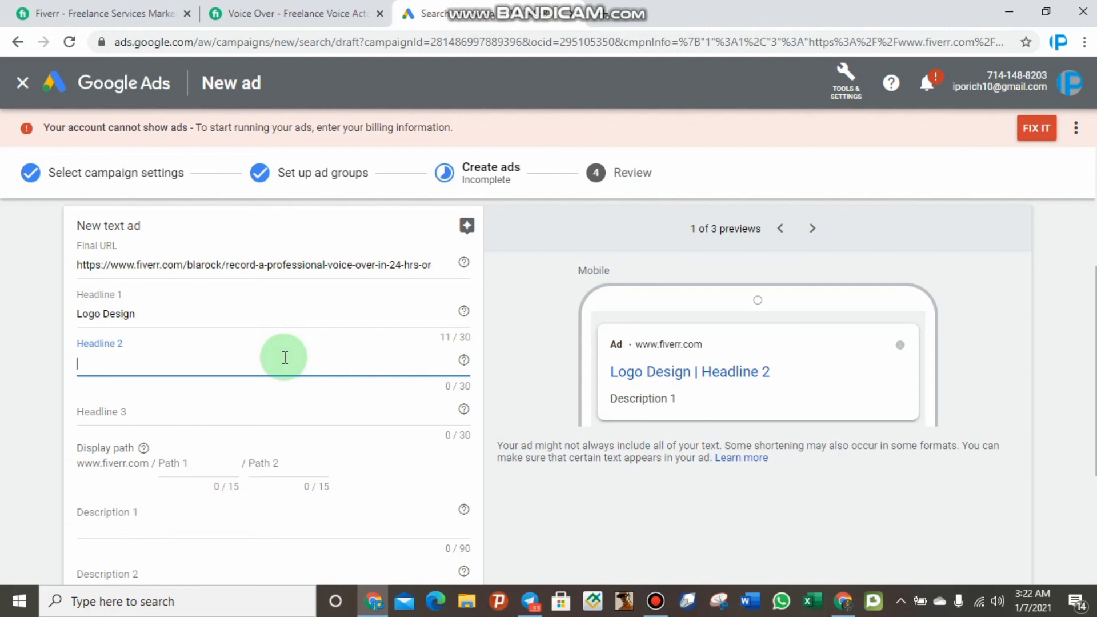
{"action": "type", "text": "We make Perfect Logos"}
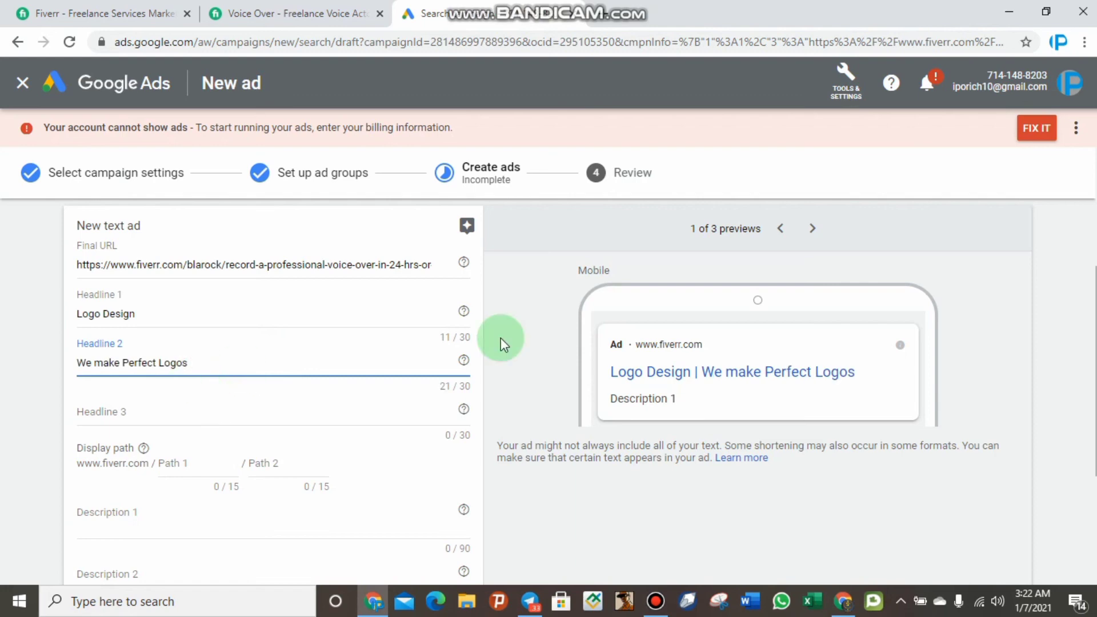
Enter "Contact we make logos" as Description 1 of the text ad
{"action": "scroll", "coordinate": [213, 415], "scroll_direction": "down", "scroll_amount": 2}
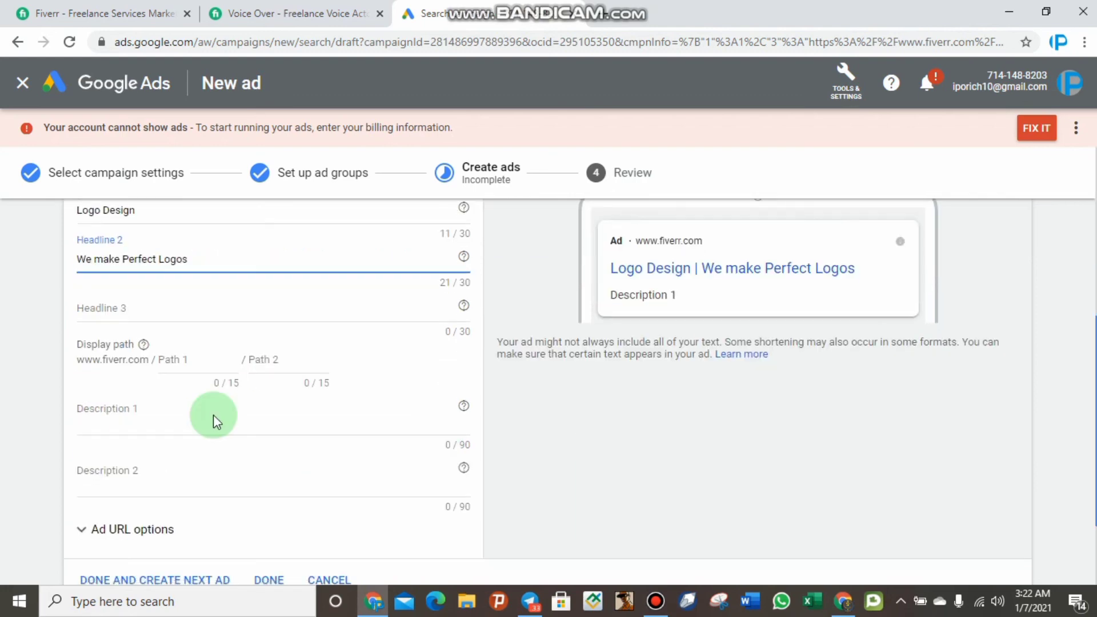
{"action": "scroll", "coordinate": [214, 414], "scroll_direction": "down", "scroll_amount": 1}
{"action": "left_click", "coordinate": [189, 404]}
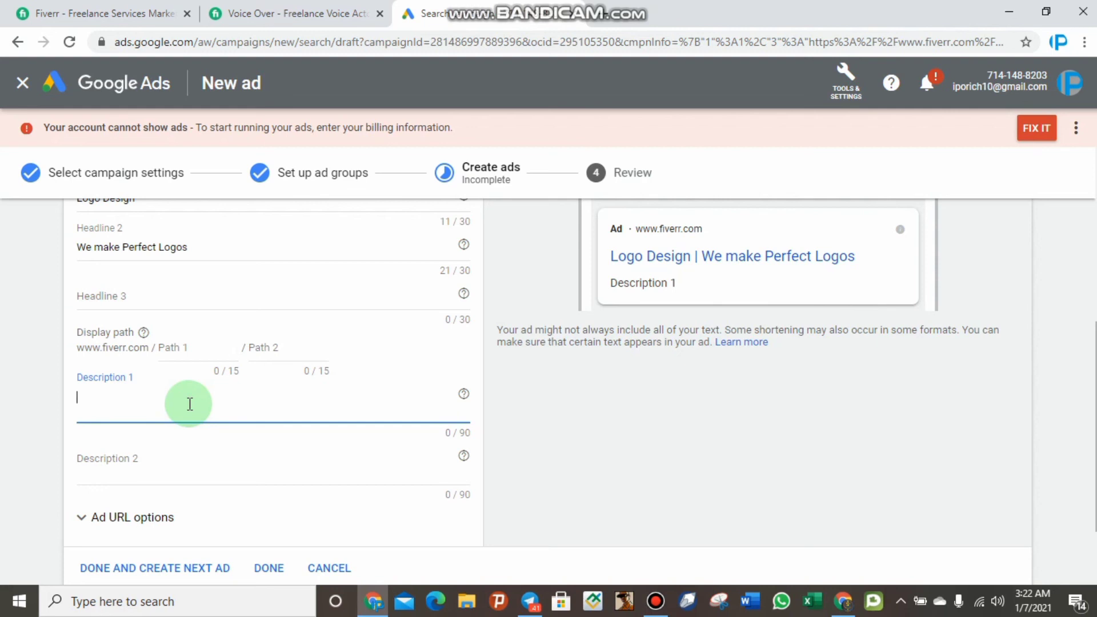
{"action": "type", "text": "Contact we make logos"}
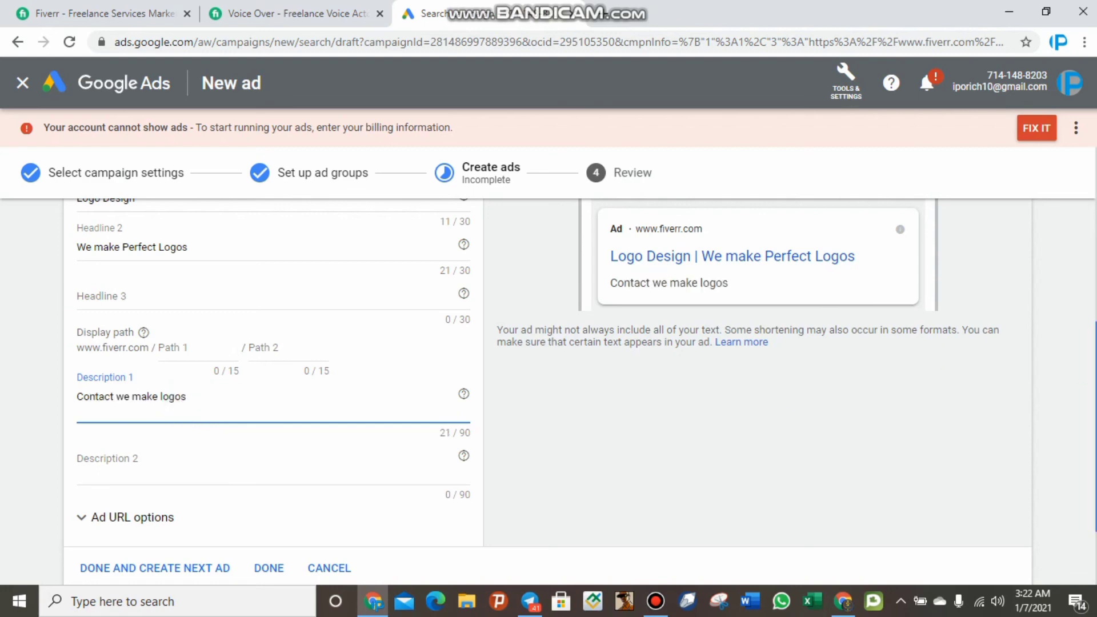
Save the text ad without a second description, continue to the campaign review, and look through the suggestions and campaign summary
{"action": "scroll", "coordinate": [900, 526], "scroll_direction": "down", "scroll_amount": 3}
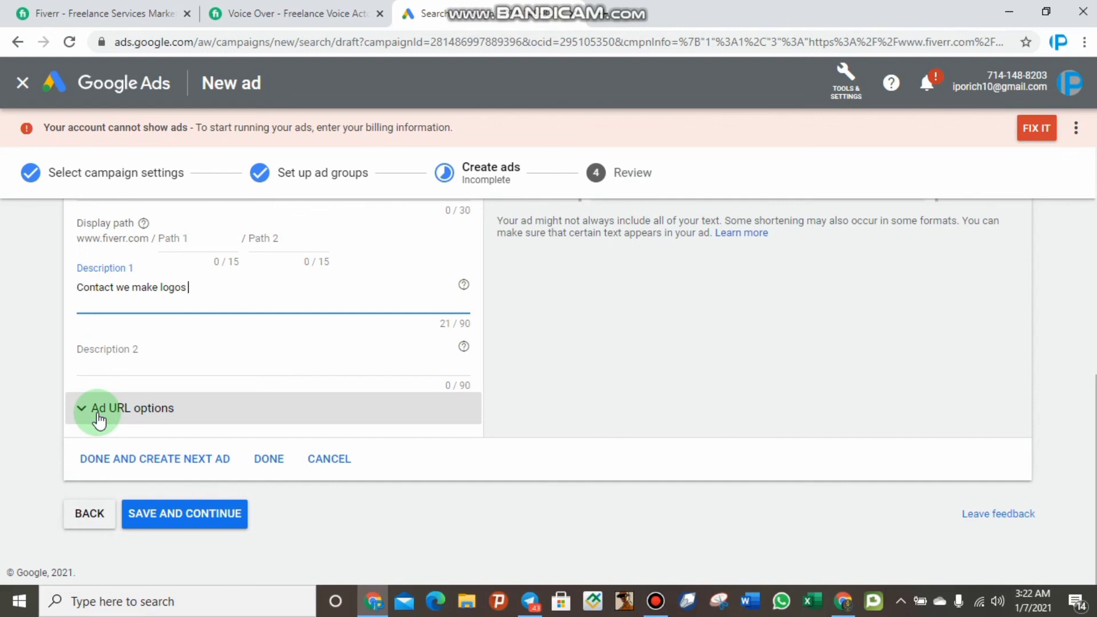
{"action": "left_click", "coordinate": [175, 521]}
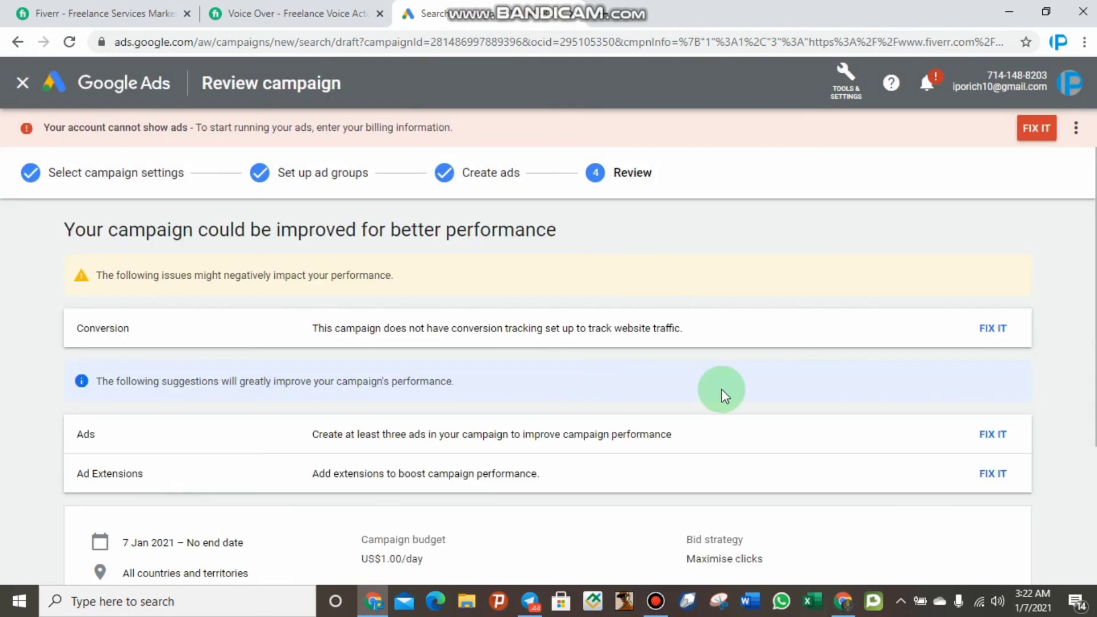
{"action": "scroll", "coordinate": [549, 365], "scroll_direction": "down", "scroll_amount": 4}
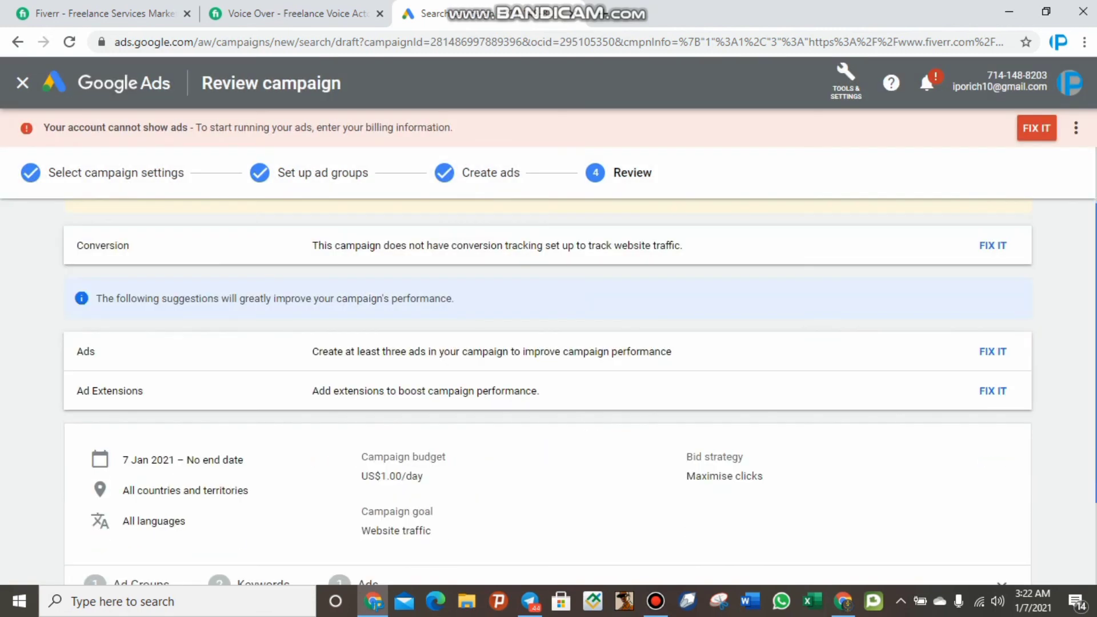